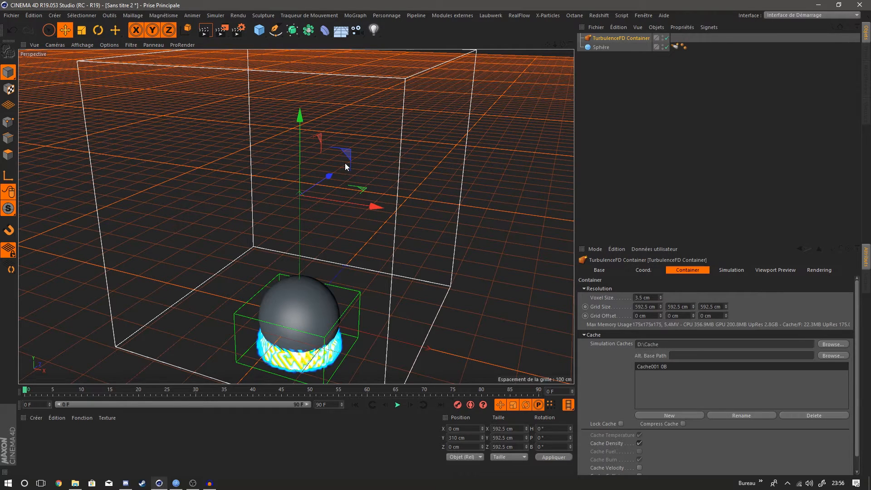
{"action": "left_click", "coordinate": [671, 48]}
{"action": "left_click", "coordinate": [619, 70]}
{"action": "scroll", "coordinate": [278, 152], "scroll_direction": "down", "scroll_amount": 4}
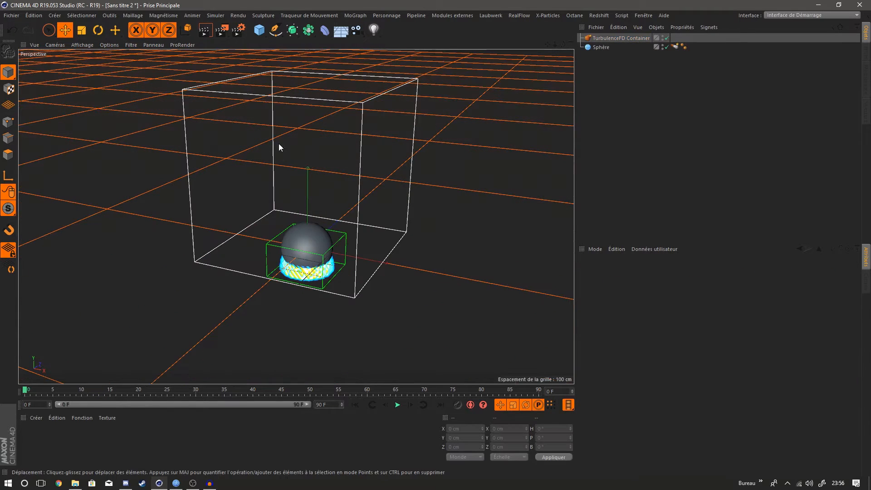
{"action": "scroll", "coordinate": [335, 143], "scroll_direction": "up", "scroll_amount": 6}
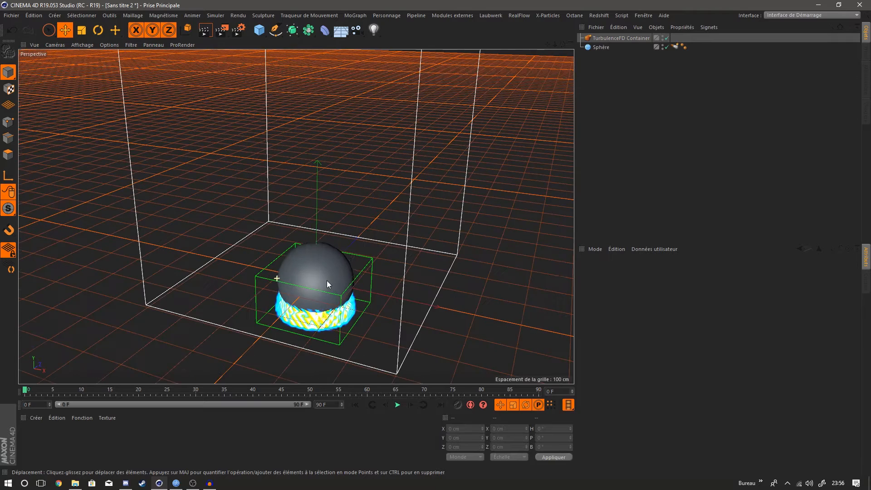
{"action": "scroll", "coordinate": [331, 275], "scroll_direction": "down", "scroll_amount": 5}
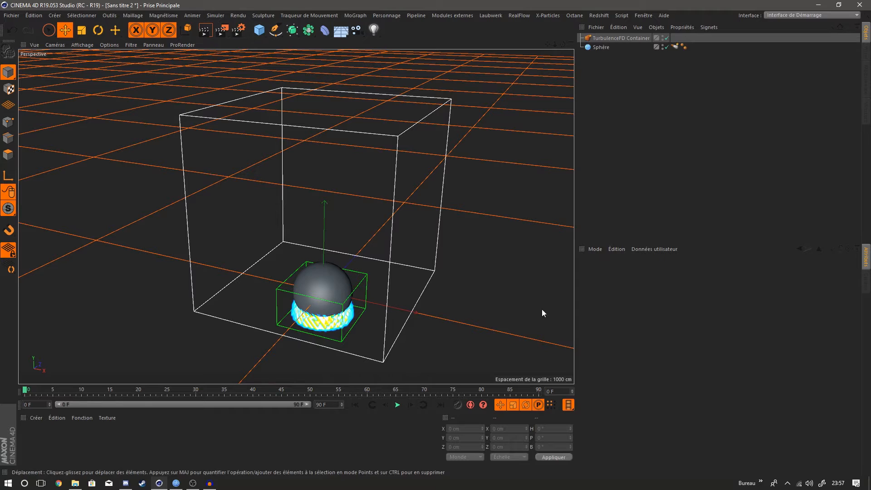
Run a cached simulation of the TurbulenceFD Container, stop it around frame 44, and close the simulation window.
{"action": "left_click", "coordinate": [635, 39]}
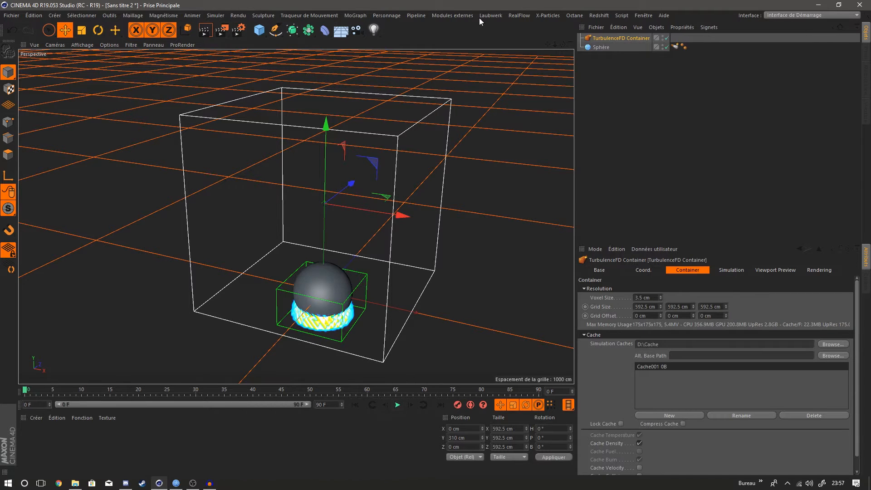
{"action": "left_click", "coordinate": [453, 16]}
{"action": "mouse_move", "coordinate": [481, 113]}
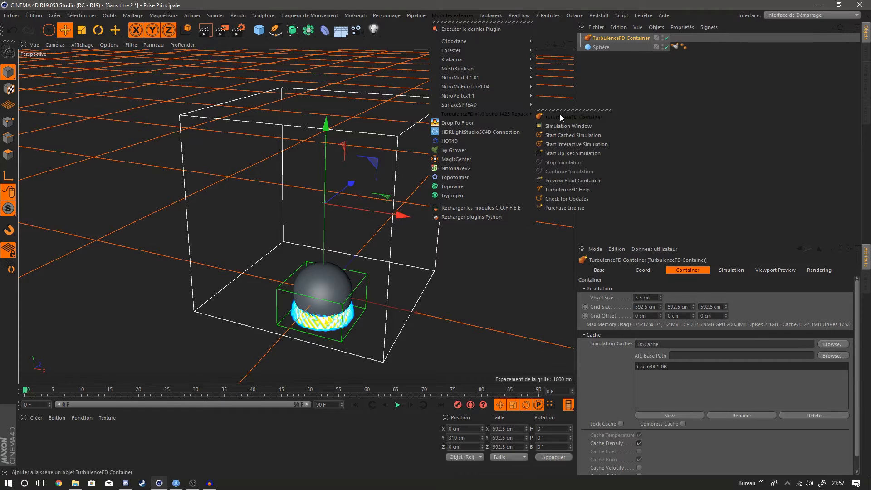
{"action": "left_click", "coordinate": [586, 126]}
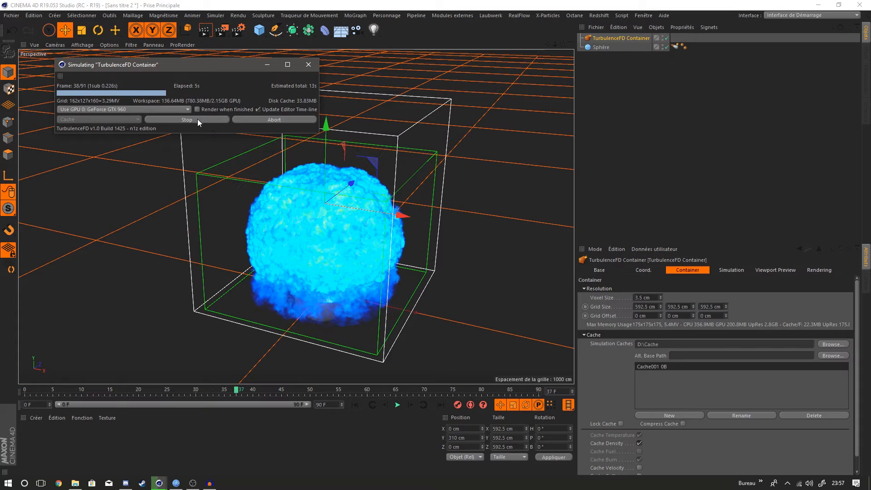
{"action": "left_click", "coordinate": [197, 118]}
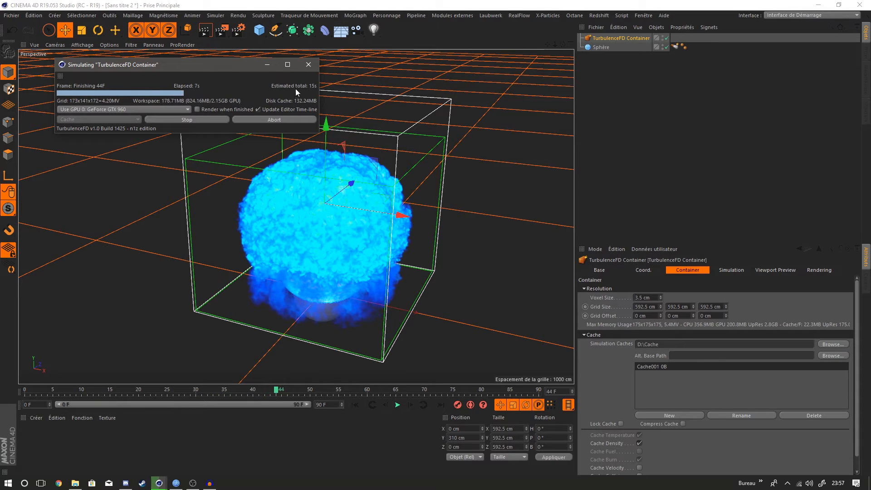
{"action": "left_click", "coordinate": [315, 66]}
Try to rename the Cache001 simulation cache in the TurbulenceFD Container's cache settings.
{"action": "left_click", "coordinate": [728, 270]}
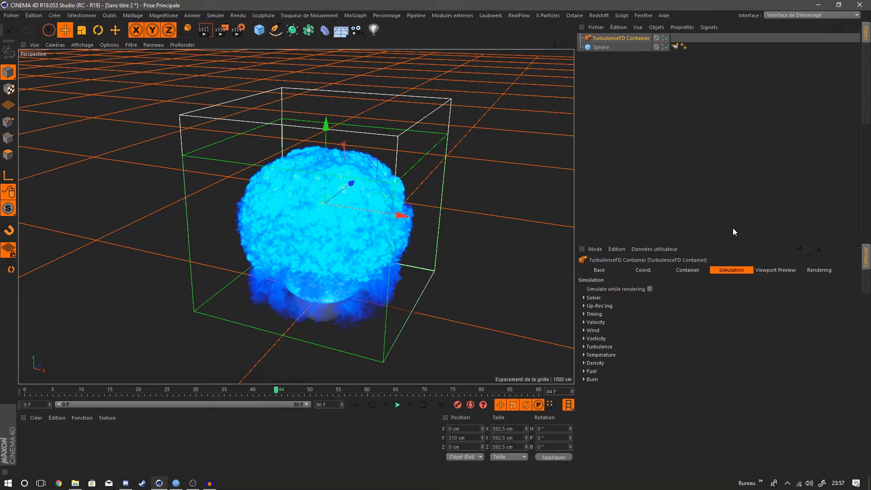
{"action": "left_click", "coordinate": [687, 270]}
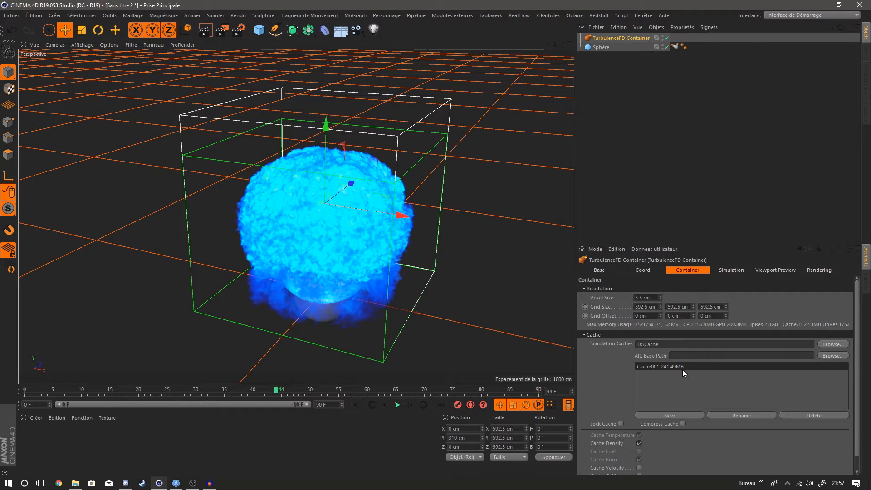
{"action": "left_click", "coordinate": [741, 415]}
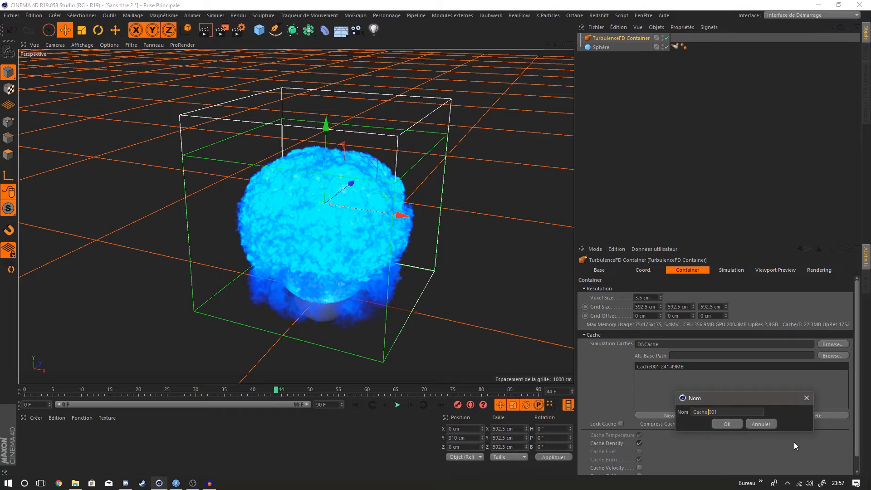
{"action": "key", "text": "BackSpace"}
{"action": "left_click", "coordinate": [727, 424]}
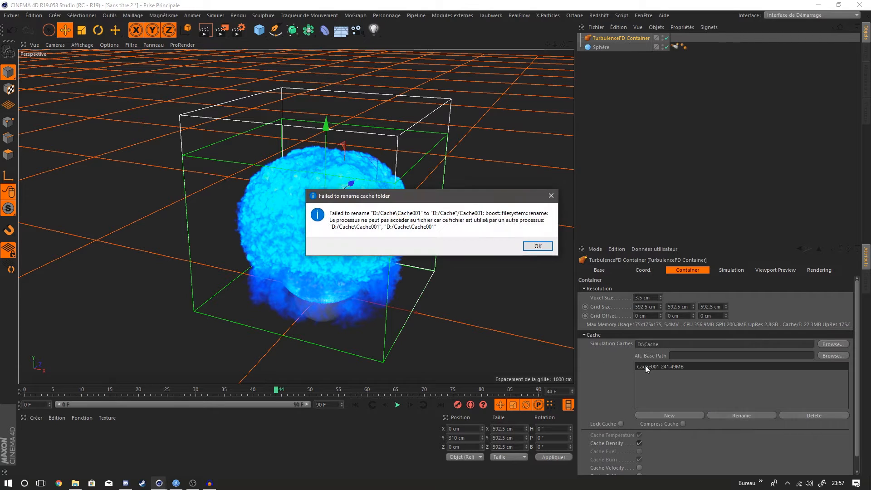
{"action": "left_click", "coordinate": [543, 248]}
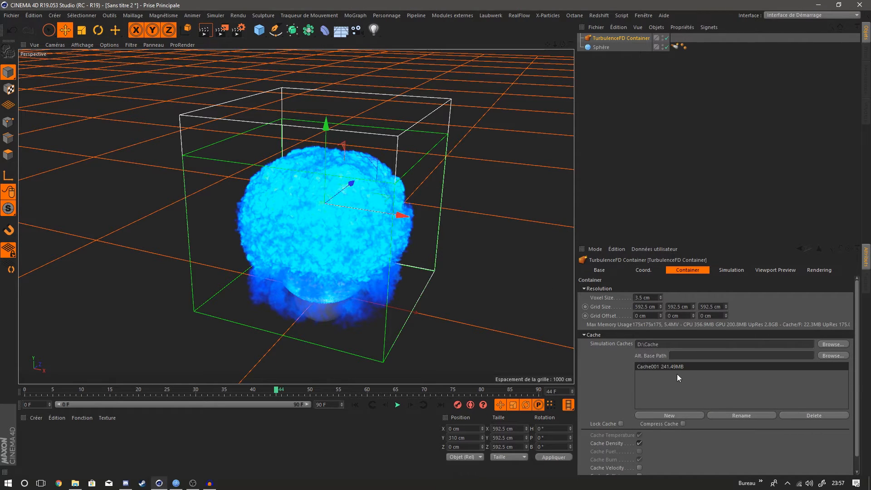
Switch to File Explorer on the D:\Cache folder, and open the Cinema 4D R19 installation folder via its desktop shortcut's file location.
{"action": "left_click", "coordinate": [75, 483]}
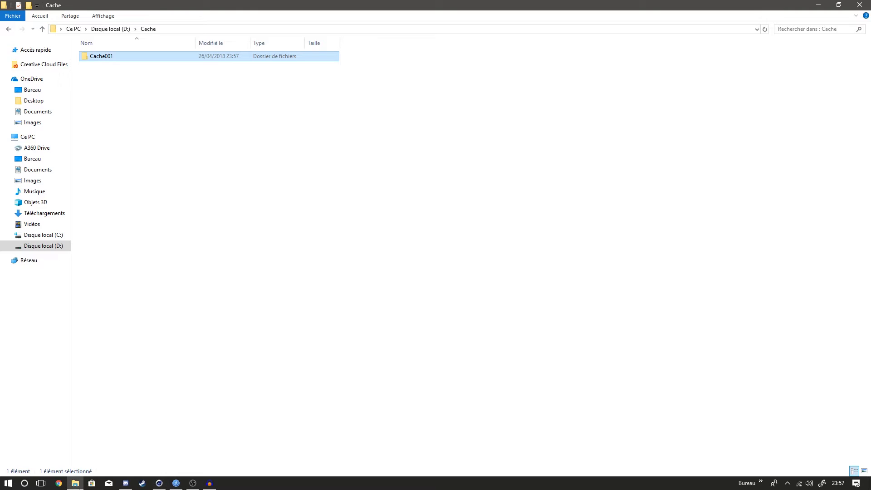
{"action": "left_click_drag", "start_coordinate": [152, 9], "coordinate": [537, 67]}
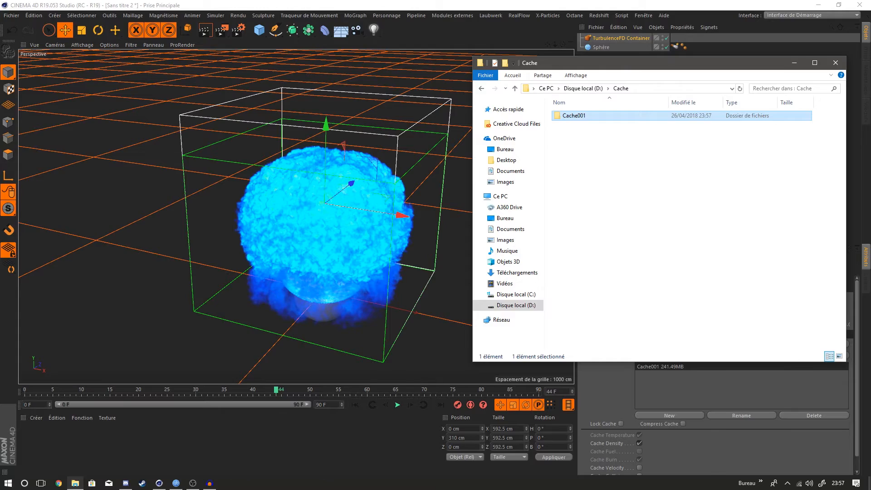
{"action": "left_click", "coordinate": [870, 488]}
{"action": "right_click", "coordinate": [522, 286]}
{"action": "right_click", "coordinate": [508, 287]}
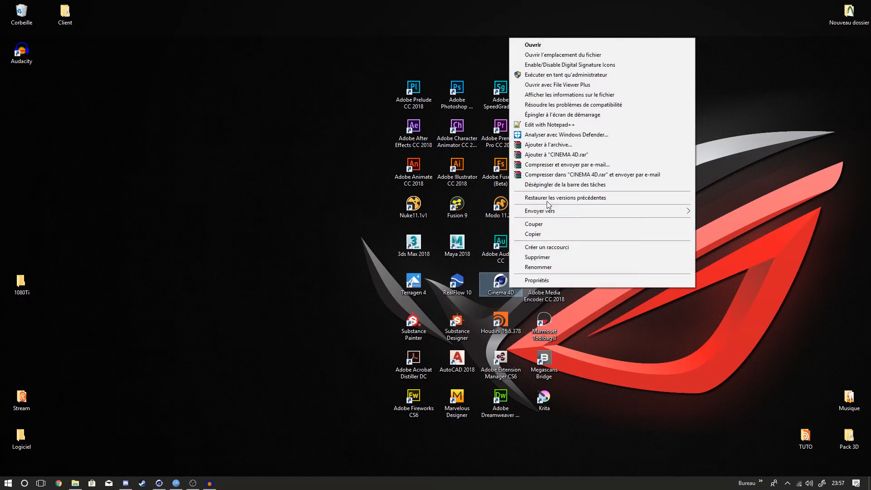
{"action": "left_click", "coordinate": [577, 59]}
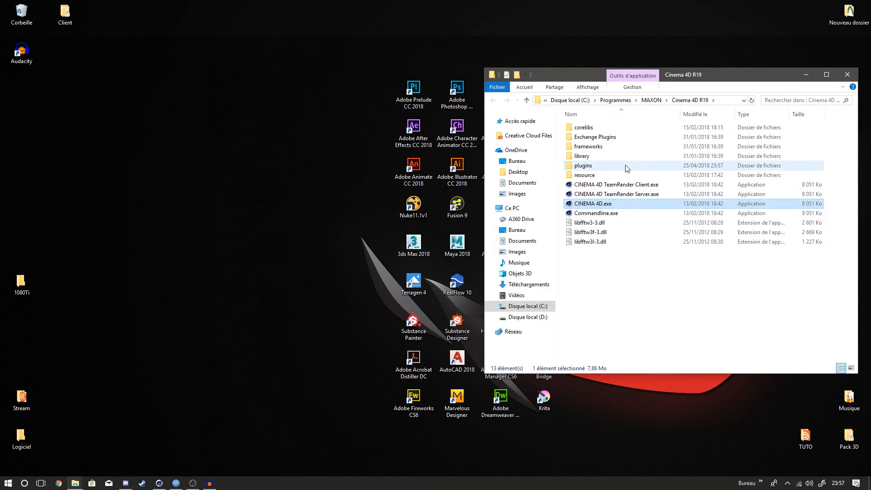
Open the bcf2vdb folder inside the TurbulenceFD v1.0 build 1425 Repack plugin folder and locate bcf2vdb.exe.
{"action": "double_click", "coordinate": [626, 223]}
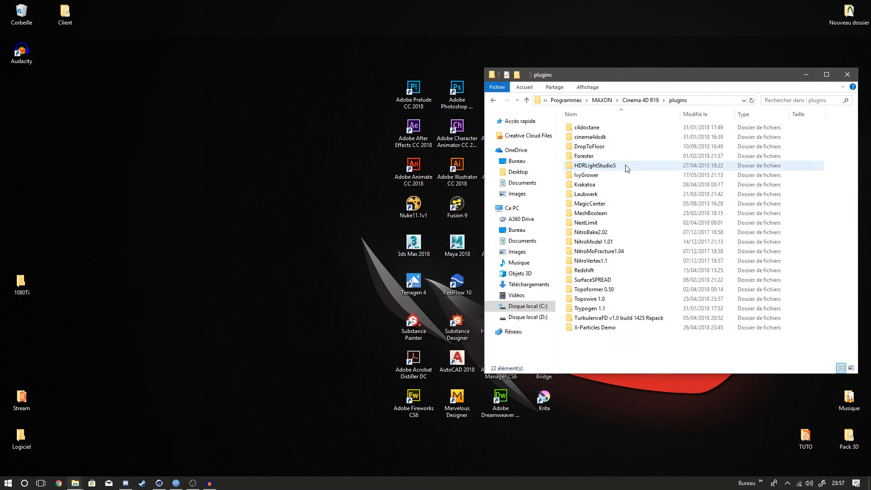
{"action": "double_click", "coordinate": [626, 317]}
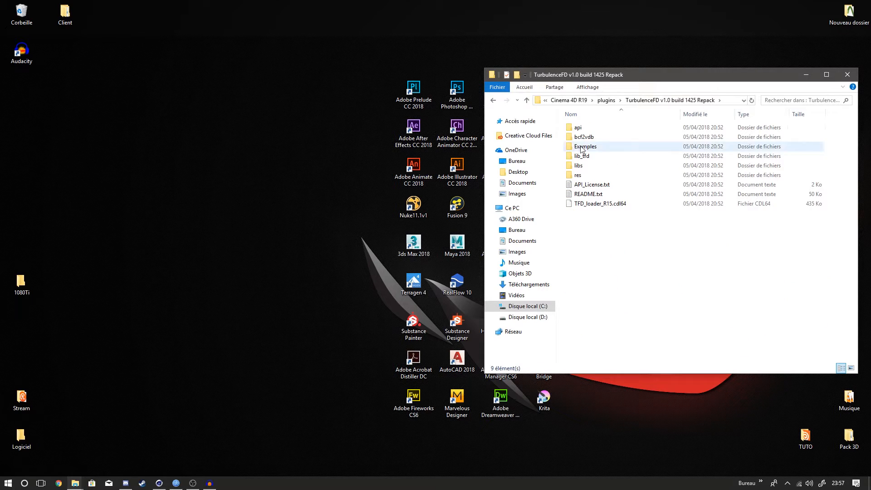
{"action": "double_click", "coordinate": [603, 140]}
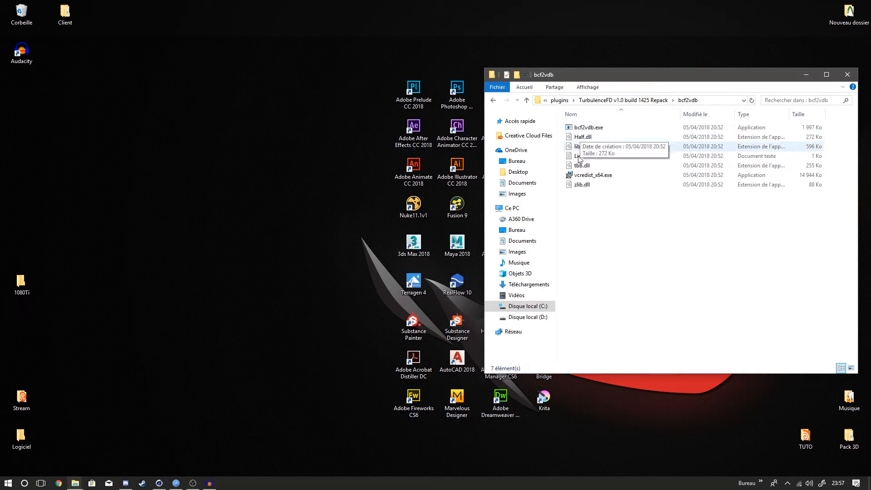
{"action": "left_click_drag", "start_coordinate": [632, 80], "coordinate": [535, 62]}
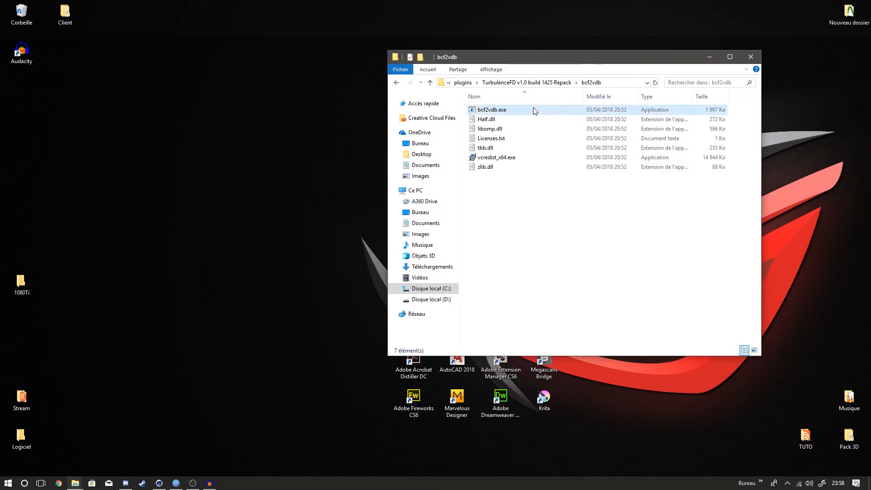
{"action": "left_click", "coordinate": [534, 110]}
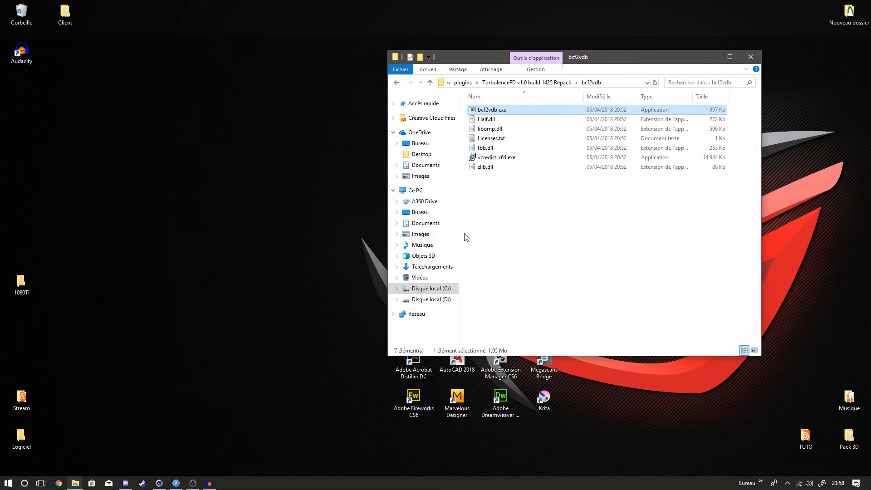
{"action": "left_click", "coordinate": [556, 245]}
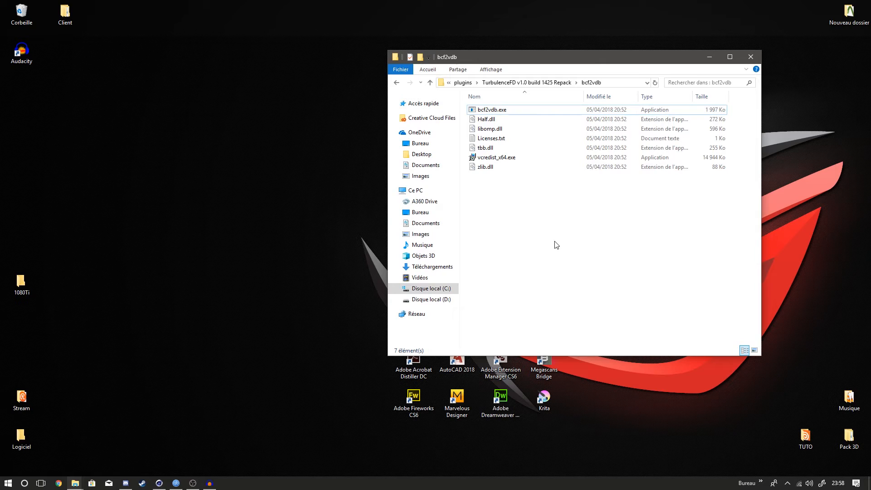
Open a PowerShell window in the bcf2vdb folder, move it aside, and clear the folder window off the screen.
{"action": "right_click", "coordinate": [556, 245]}
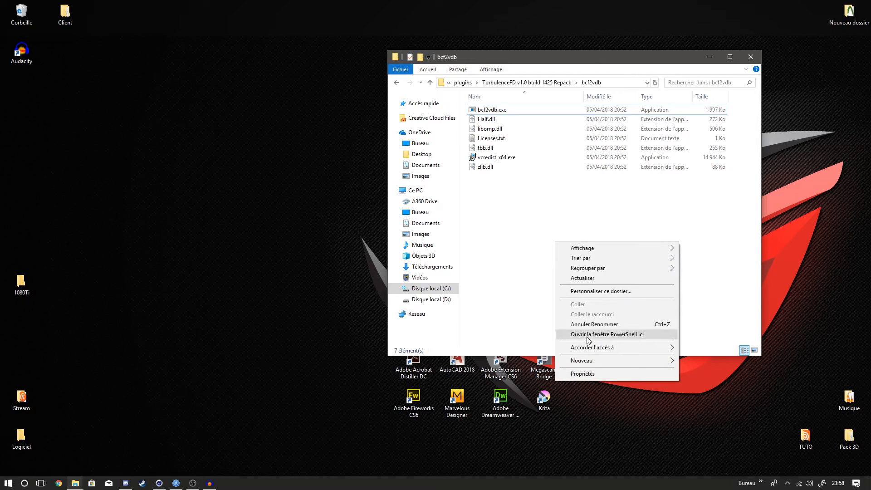
{"action": "left_click", "coordinate": [631, 336]}
{"action": "left_click_drag", "start_coordinate": [598, 48], "coordinate": [548, 5]}
{"action": "left_click_drag", "start_coordinate": [371, 11], "coordinate": [318, 16]}
{"action": "left_click", "coordinate": [619, 190]}
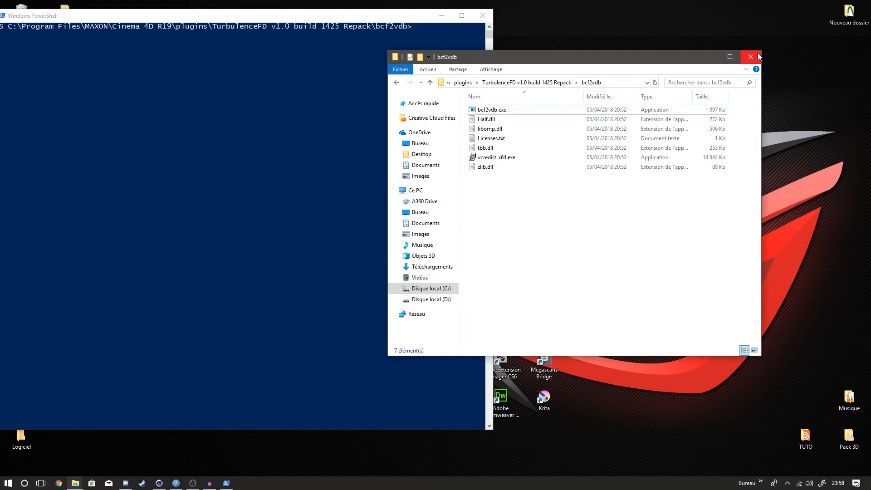
{"action": "left_click", "coordinate": [749, 55]}
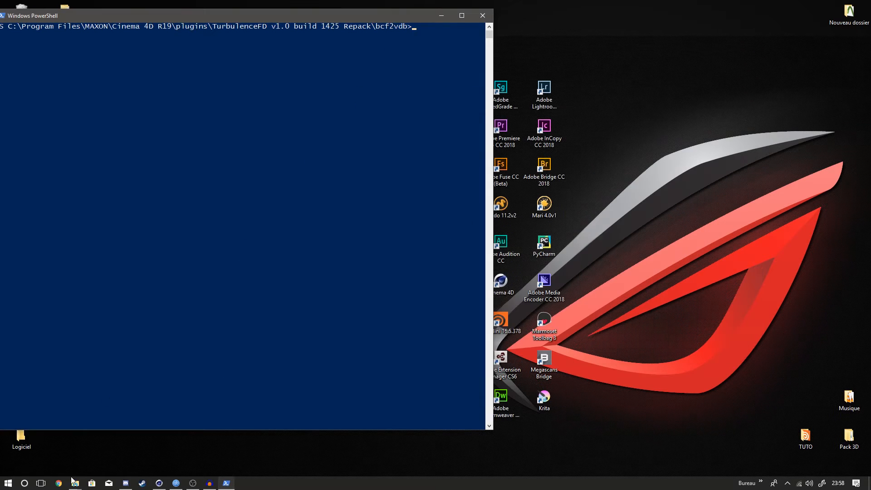
Bring up the D:\Cache folder window and place it beside the PowerShell window.
{"action": "mouse_move", "coordinate": [76, 483]}
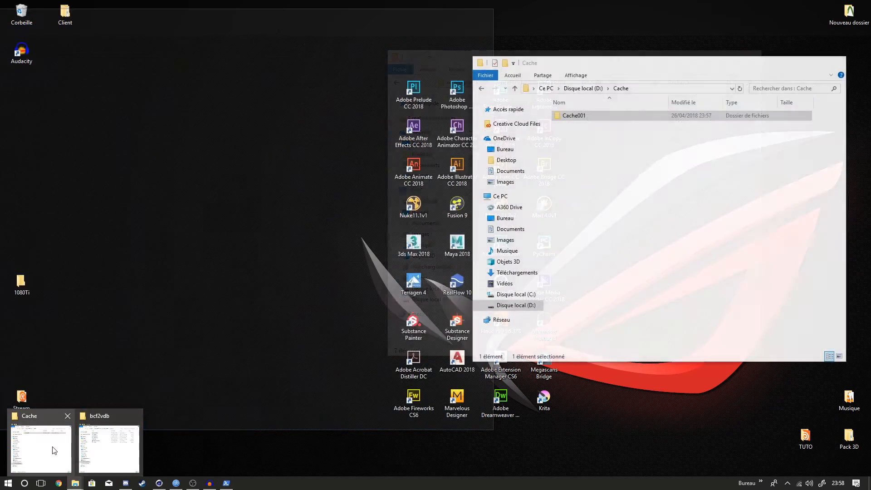
{"action": "left_click", "coordinate": [41, 449]}
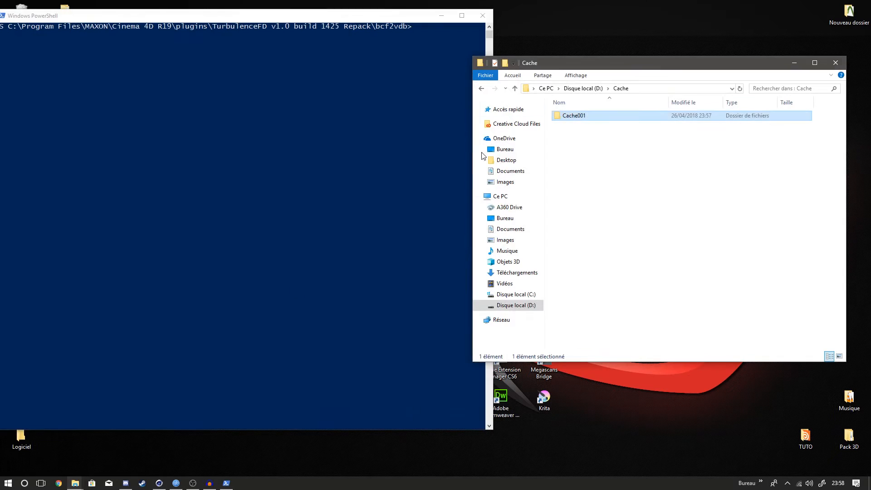
{"action": "left_click_drag", "start_coordinate": [557, 65], "coordinate": [590, 59]}
Run .\bcf2vdb in PowerShell without arguments to list its usage and available options.
{"action": "left_click", "coordinate": [418, 32]}
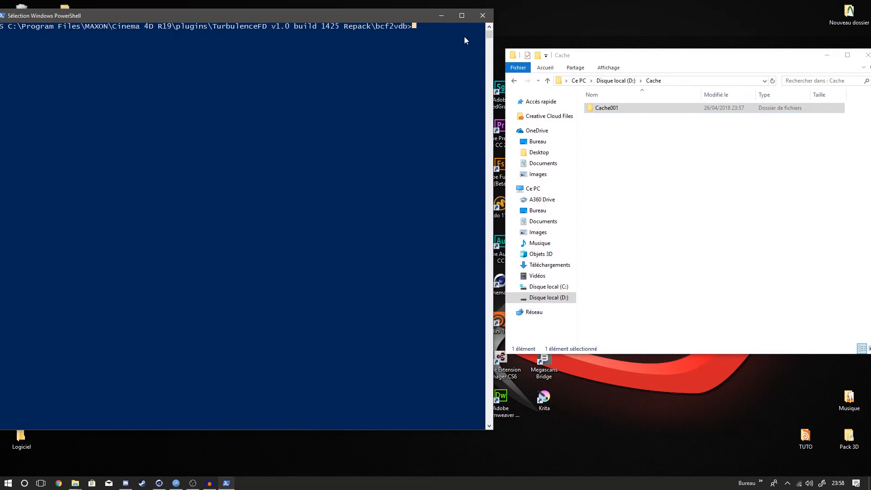
{"action": "type", "text": ".\\bcf2vdb"}
{"action": "key", "text": "Return"}
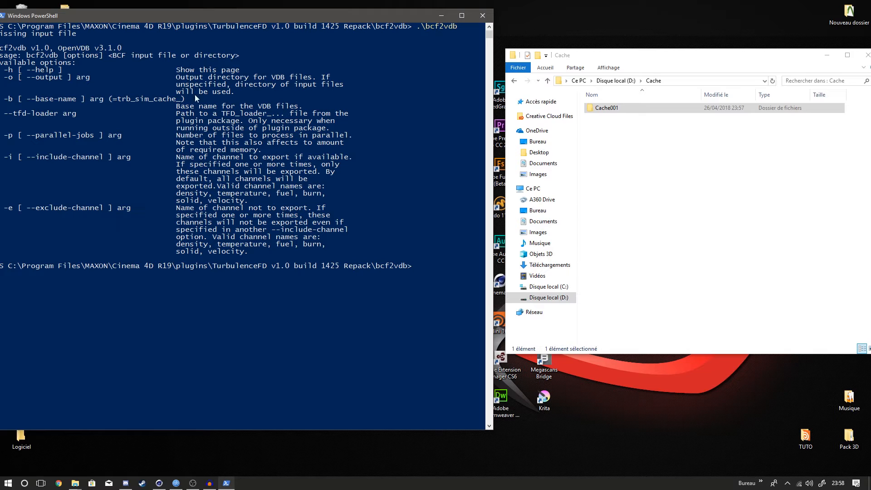
Copy the .\bcf2vdb command from the first prompt line and paste it at the new PowerShell prompt.
{"action": "left_click_drag", "start_coordinate": [417, 25], "coordinate": [470, 28]}
{"action": "right_click", "coordinate": [449, 145]}
{"action": "right_click", "coordinate": [445, 213]}
Open the Cache001 folder, look over its .bcf cache files, and copy the folder path D:\Cache\Cache001.
{"action": "double_click", "coordinate": [635, 109]}
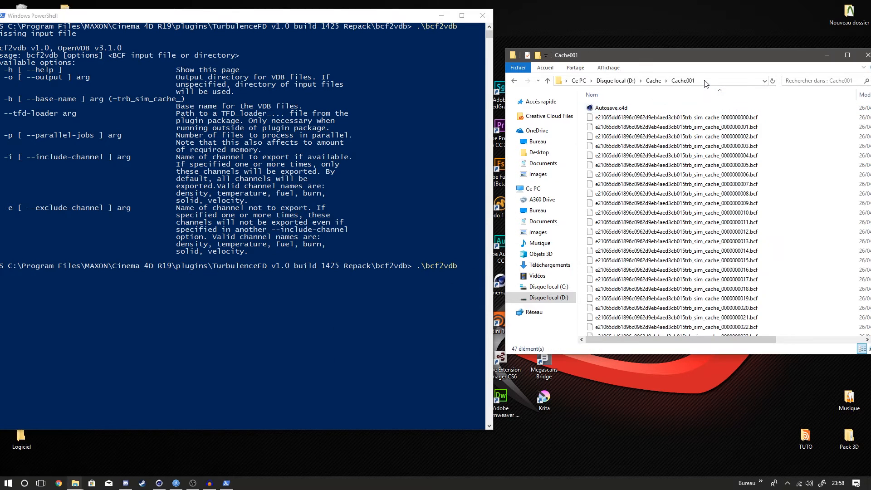
{"action": "left_click", "coordinate": [706, 83]}
{"action": "left_click_drag", "start_coordinate": [709, 52], "coordinate": [674, 40]}
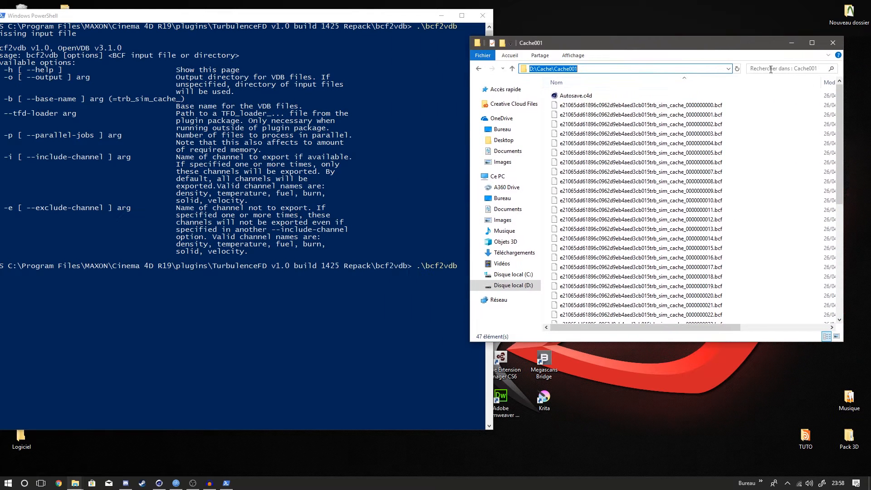
{"action": "scroll", "coordinate": [832, 151], "scroll_direction": "down", "scroll_amount": 3}
{"action": "scroll", "coordinate": [832, 151], "scroll_direction": "up", "scroll_amount": 3}
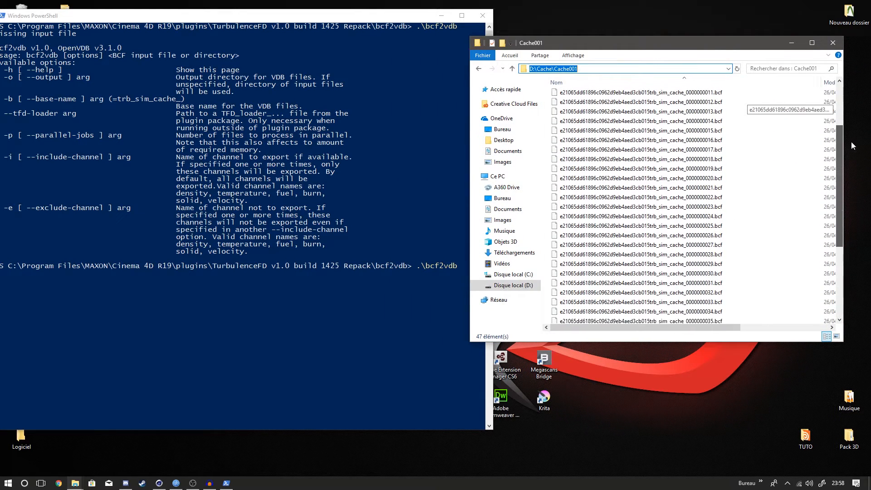
{"action": "key", "text": "ctrl+c"}
Append the path D:\Cache\Cache001 to the .\bcf2vdb command and run it to convert the cache files to VDB.
{"action": "left_click", "coordinate": [320, 276]}
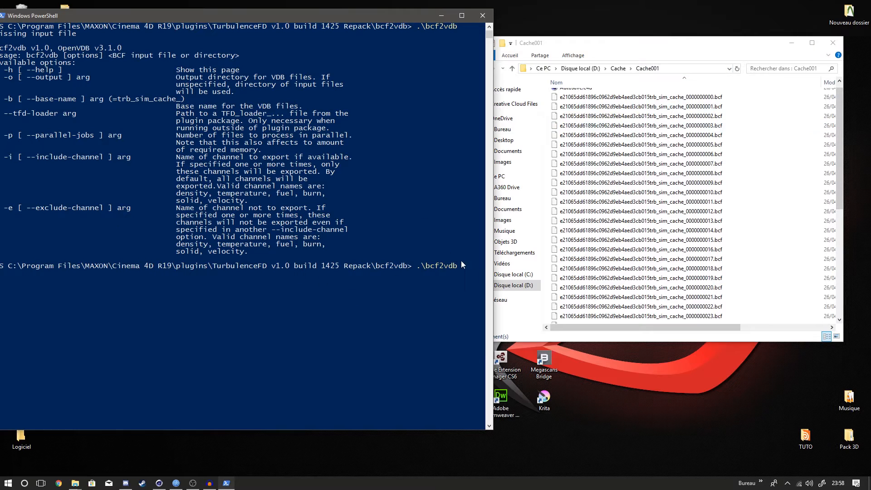
{"action": "right_click", "coordinate": [475, 268]}
{"action": "key", "text": "Return"}
{"action": "left_click_drag", "start_coordinate": [106, 26], "coordinate": [142, 17]}
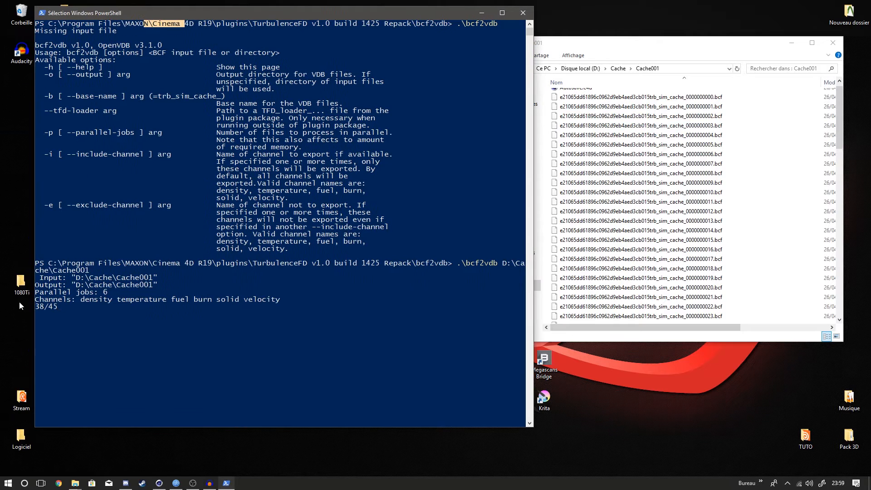
{"action": "left_click", "coordinate": [45, 308]}
{"action": "key", "text": "Escape"}
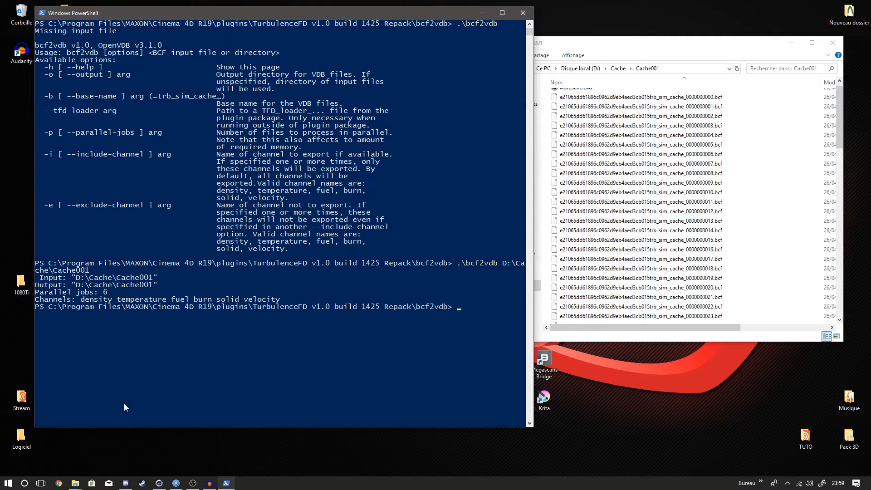
Close PowerShell, look over the converted .vdb files in the Cache001 folder, and close the folder window.
{"action": "left_click", "coordinate": [523, 13]}
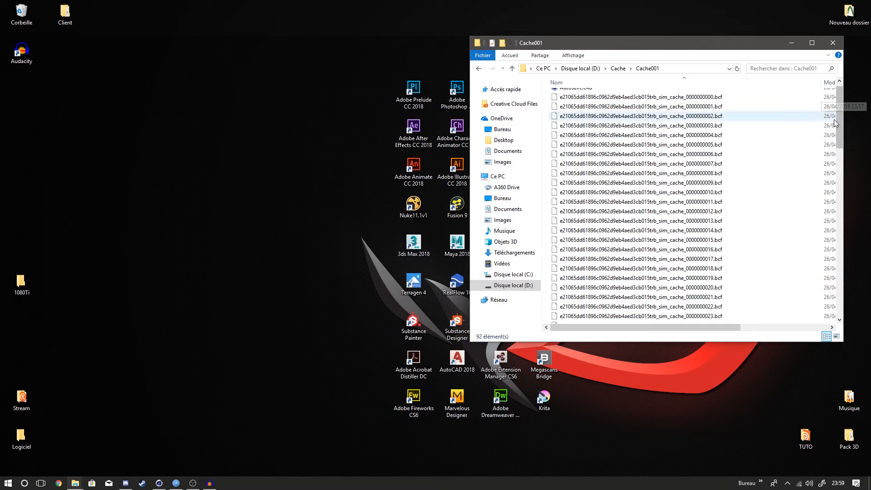
{"action": "left_click_drag", "start_coordinate": [838, 119], "coordinate": [838, 218]}
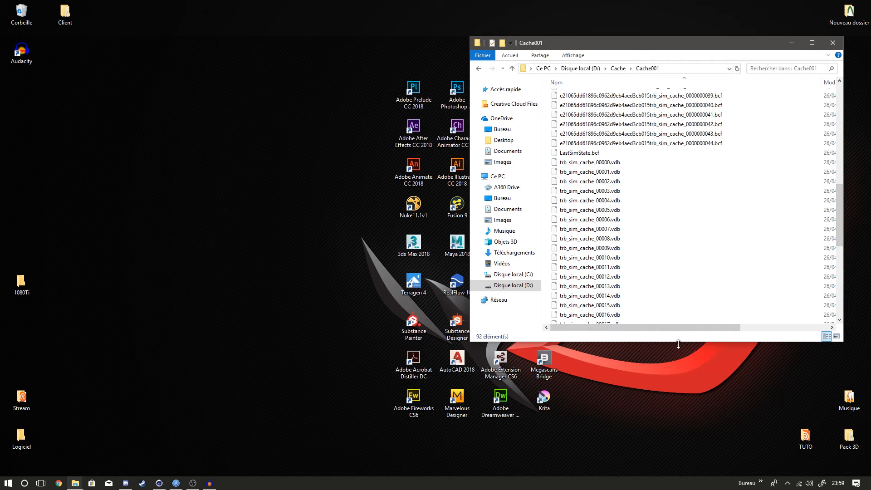
{"action": "left_click_drag", "start_coordinate": [678, 344], "coordinate": [676, 443]}
{"action": "left_click_drag", "start_coordinate": [839, 242], "coordinate": [834, 65]}
{"action": "left_click", "coordinate": [833, 42]}
Switch to Cinema 4D and delete the TurbulenceFD Container and the sphere from the scene.
{"action": "left_click", "coordinate": [159, 483]}
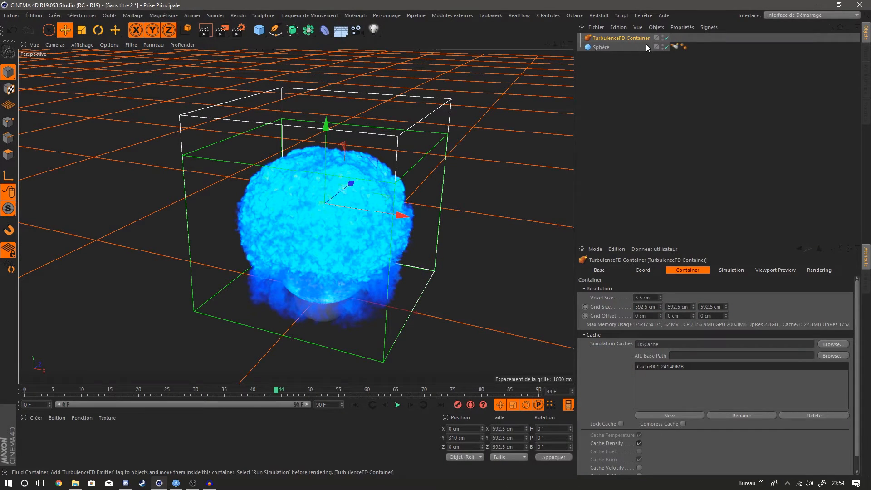
{"action": "key", "text": "Delete"}
{"action": "left_click", "coordinate": [598, 38]}
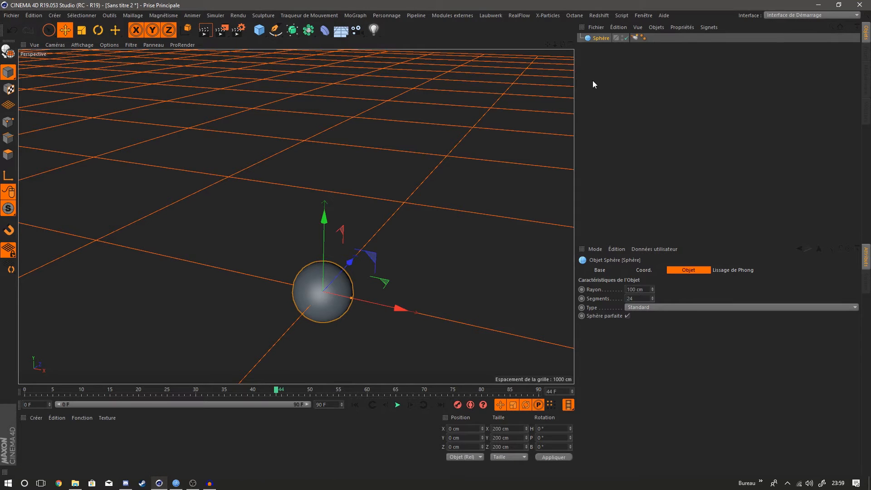
{"action": "key", "text": "Delete"}
Open the Octane Live Viewer and add an Octane Vdb Volume object to the scene.
{"action": "left_click", "coordinate": [574, 15]}
{"action": "left_click", "coordinate": [598, 38]}
{"action": "left_click", "coordinate": [236, 187]}
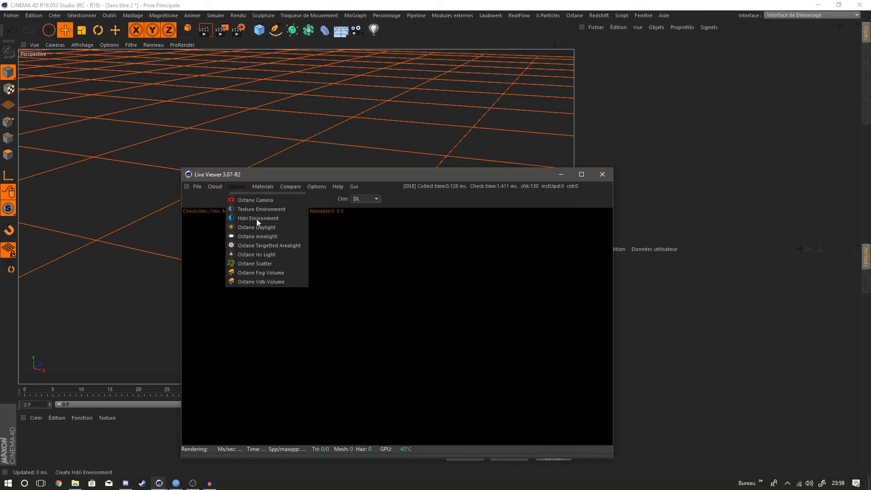
{"action": "left_click", "coordinate": [282, 282]}
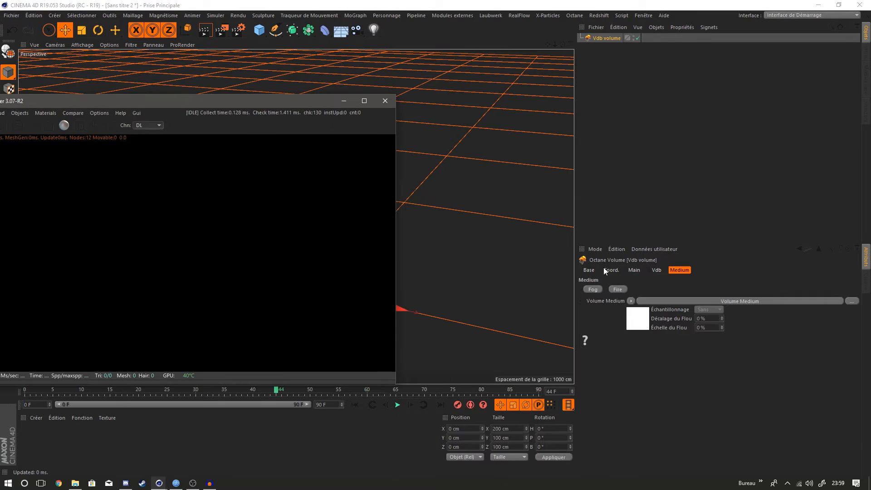
Set the Vdb volume's end frame to 44 and load trb_sim_cache_00000.vdb from D:\Cache\Cache001 as its file.
{"action": "left_click", "coordinate": [660, 270]}
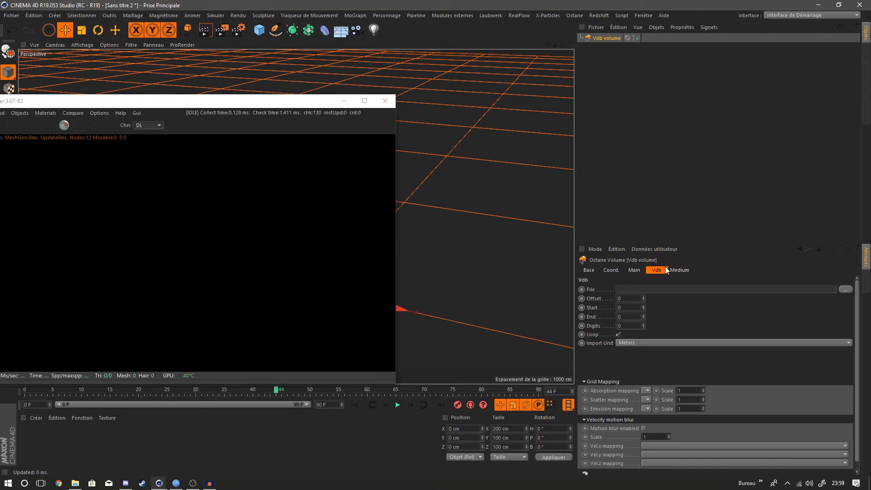
{"action": "left_click", "coordinate": [632, 317]}
{"action": "type", "text": "44"}
{"action": "left_click", "coordinate": [844, 290]}
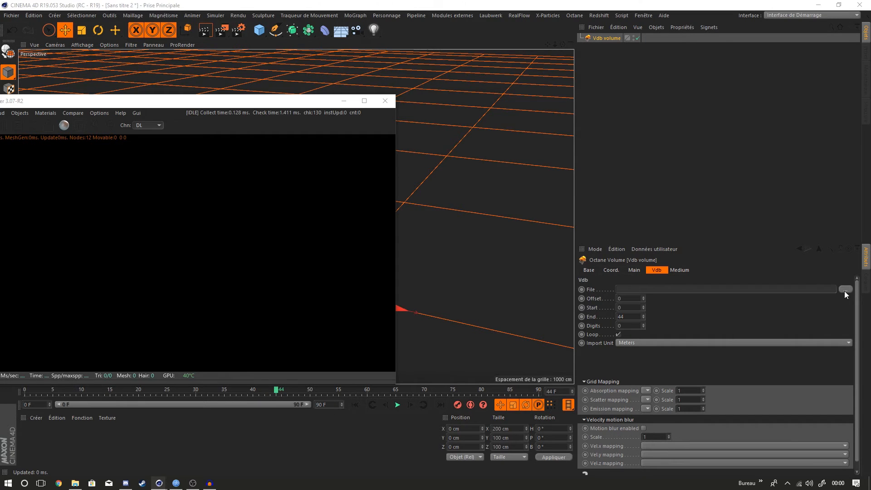
{"action": "left_click_drag", "start_coordinate": [587, 90], "coordinate": [494, 172]}
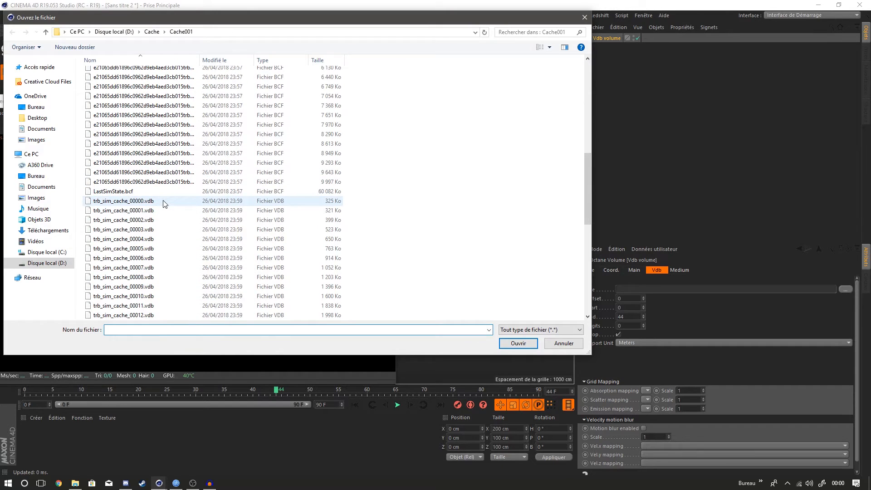
{"action": "left_click", "coordinate": [135, 204]}
{"action": "left_click", "coordinate": [514, 344]}
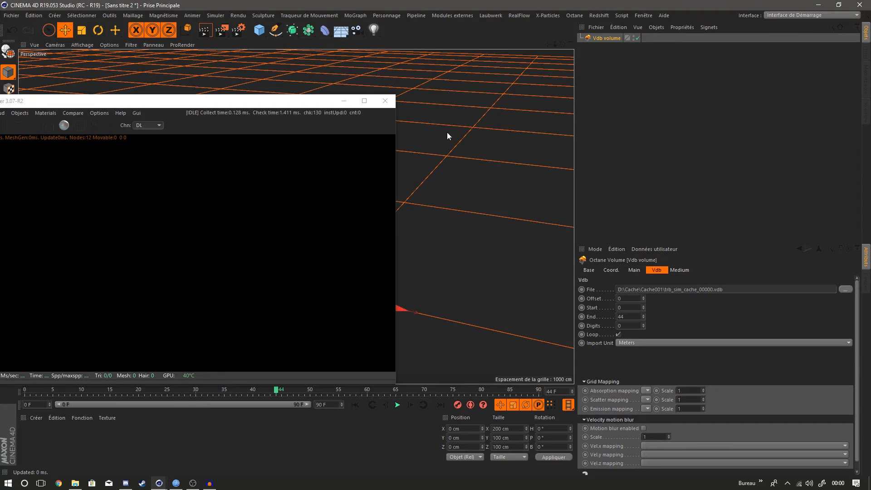
Start the Octane Live Viewer render and reposition its window so the viewport can be seen.
{"action": "left_click_drag", "start_coordinate": [114, 99], "coordinate": [395, 149]}
{"action": "left_click", "coordinate": [257, 174]}
{"action": "left_click_drag", "start_coordinate": [302, 149], "coordinate": [485, 94]}
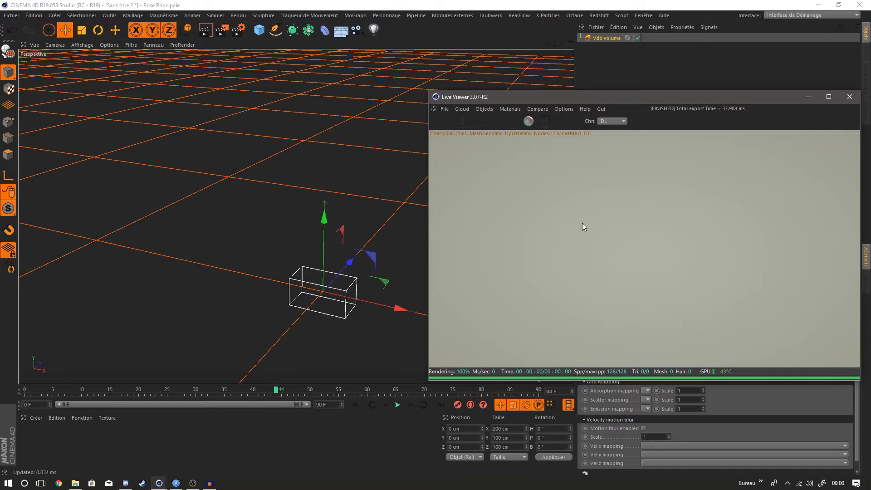
Set the Vdb volume's import unit to Hectometers.
{"action": "left_click_drag", "start_coordinate": [598, 100], "coordinate": [223, 200]}
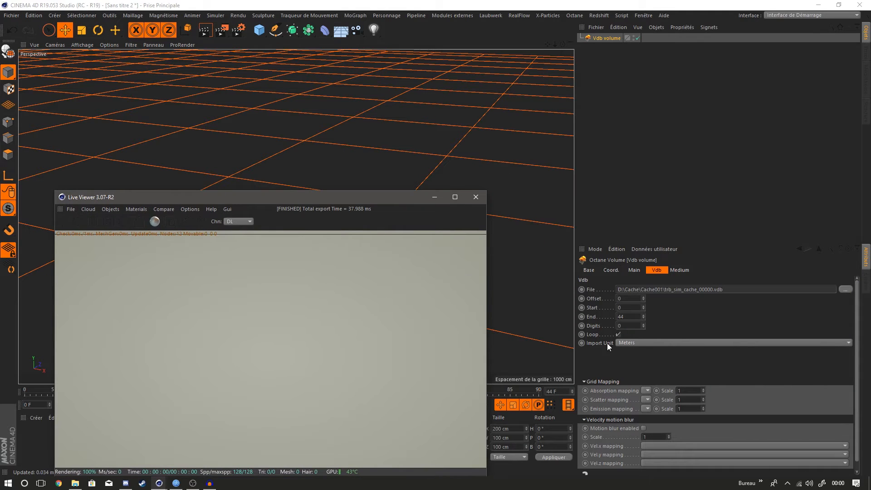
{"action": "left_click", "coordinate": [633, 346]}
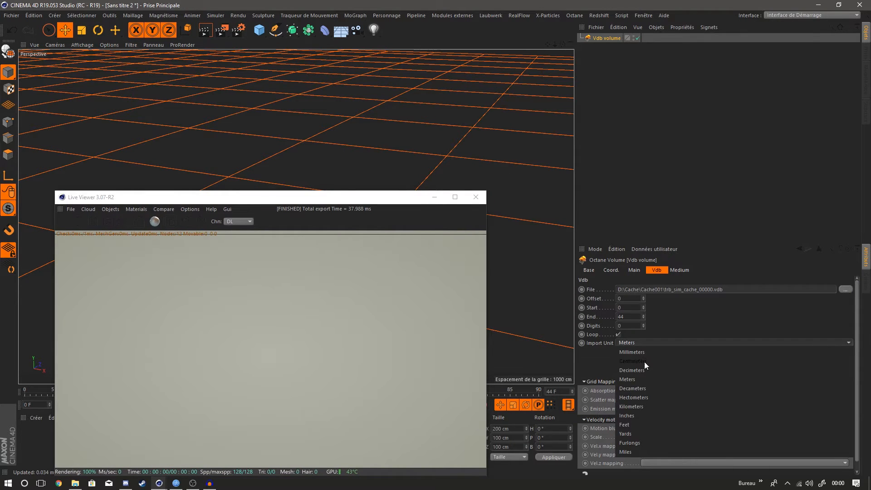
{"action": "left_click", "coordinate": [656, 399]}
Move the timeline to frame 26 and check the Vdb volume in the viewport and the Live Viewer.
{"action": "left_click", "coordinate": [302, 200]}
{"action": "left_click_drag", "start_coordinate": [303, 200], "coordinate": [582, 15]}
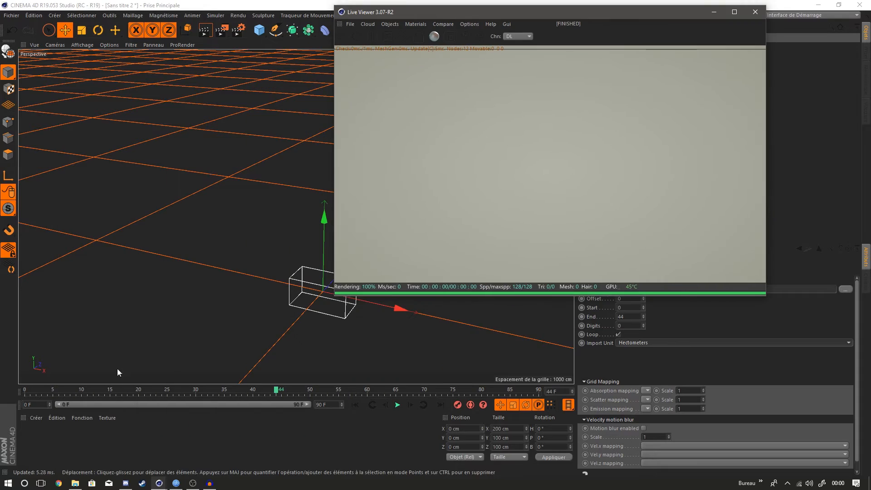
{"action": "left_click_drag", "start_coordinate": [189, 389], "coordinate": [173, 389]}
{"action": "middle_click_drag", "start_coordinate": [289, 300], "coordinate": [210, 162], "text": "alt"}
{"action": "scroll", "coordinate": [305, 167], "scroll_direction": "up", "scroll_amount": 8}
{"action": "left_click_drag", "start_coordinate": [497, 9], "coordinate": [210, 69]}
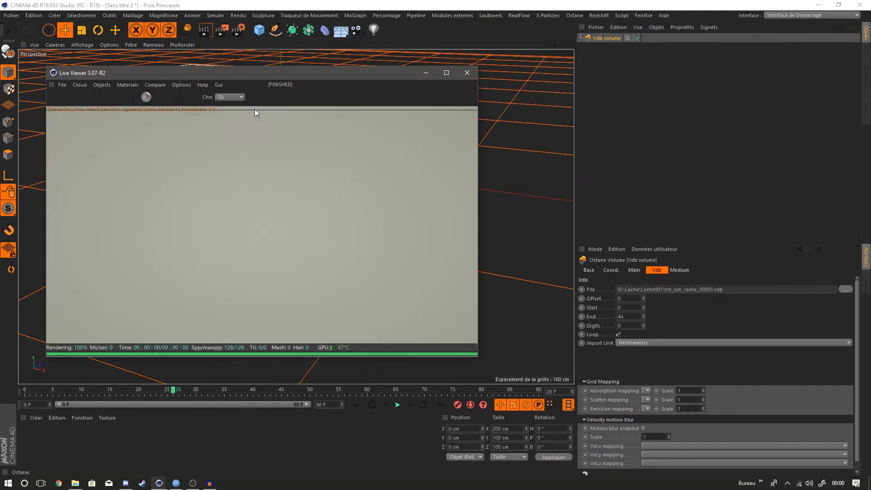
Look at the volume's Medium settings, check the render from a closer view at frame 7, and return to frame 0.
{"action": "left_click", "coordinate": [679, 270]}
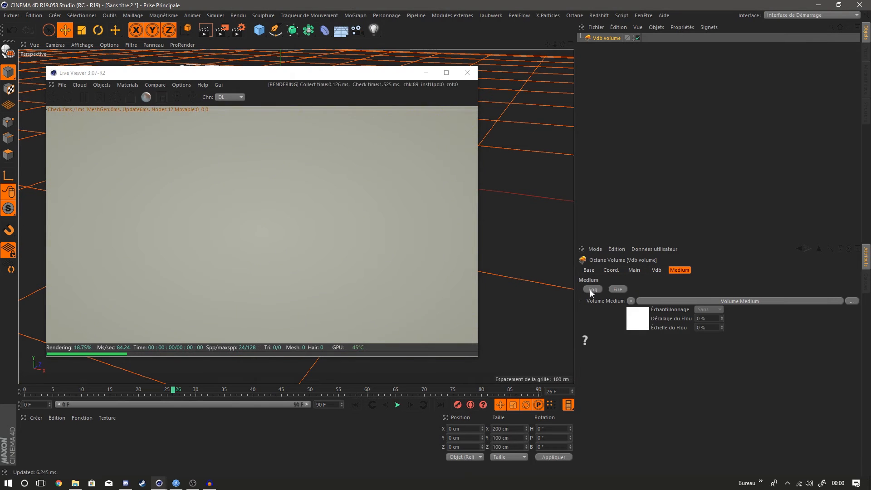
{"action": "left_click_drag", "start_coordinate": [266, 75], "coordinate": [576, 41]}
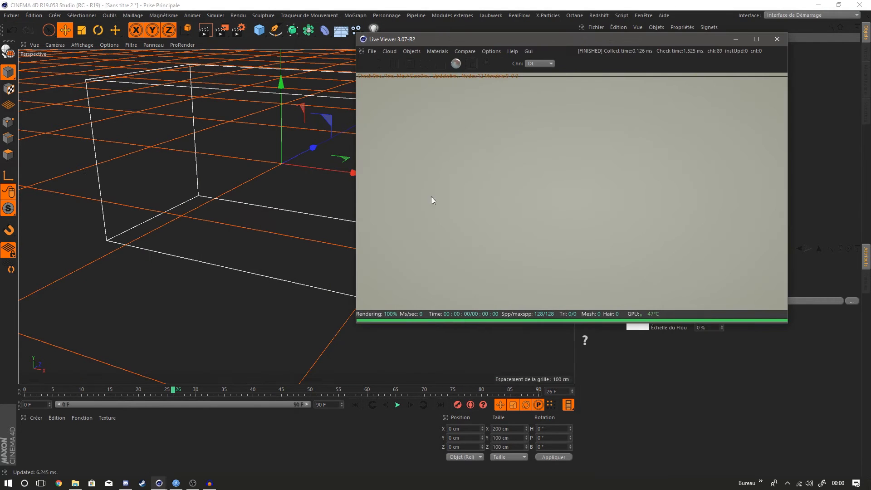
{"action": "left_click", "coordinate": [186, 394]}
{"action": "scroll", "coordinate": [348, 157], "scroll_direction": "up", "scroll_amount": 5}
{"action": "right_click_drag", "start_coordinate": [340, 160], "coordinate": [313, 172], "text": "alt"}
{"action": "middle_click_drag", "start_coordinate": [324, 213], "coordinate": [260, 217], "text": "alt"}
{"action": "middle_click_drag", "start_coordinate": [143, 217], "coordinate": [184, 219], "text": "alt"}
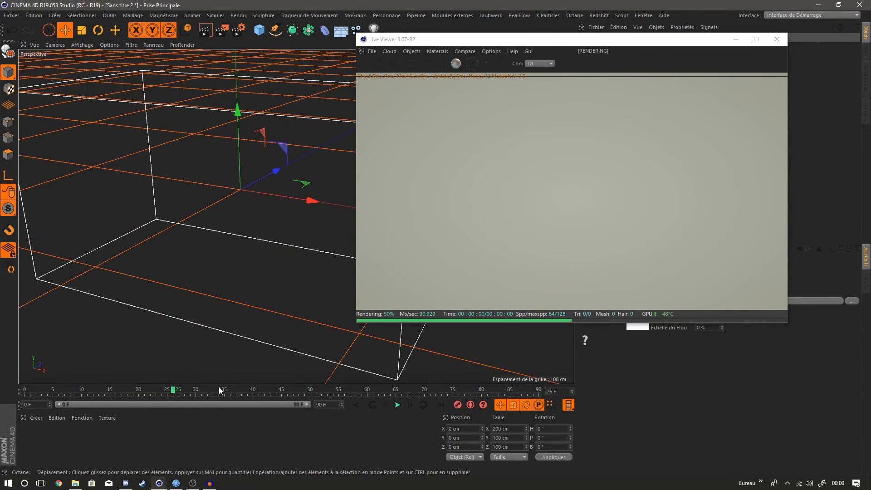
{"action": "left_click", "coordinate": [114, 389]}
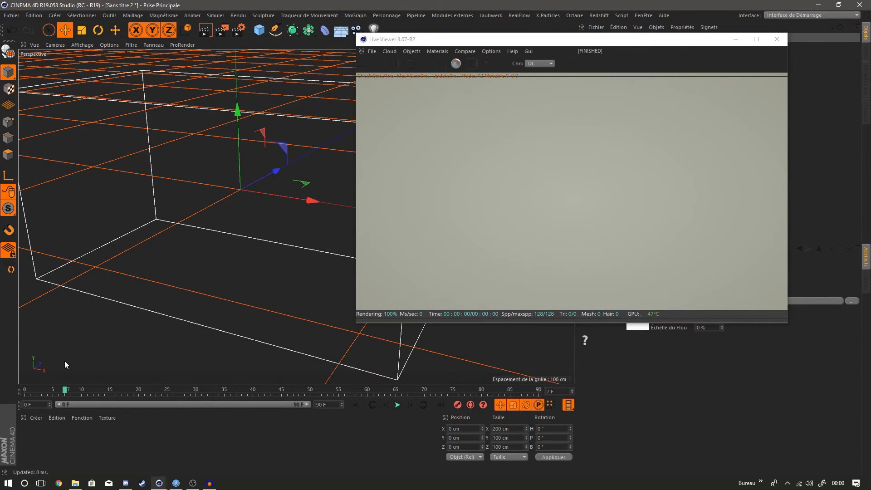
{"action": "left_click", "coordinate": [356, 405]}
{"action": "left_click_drag", "start_coordinate": [504, 40], "coordinate": [263, 48]}
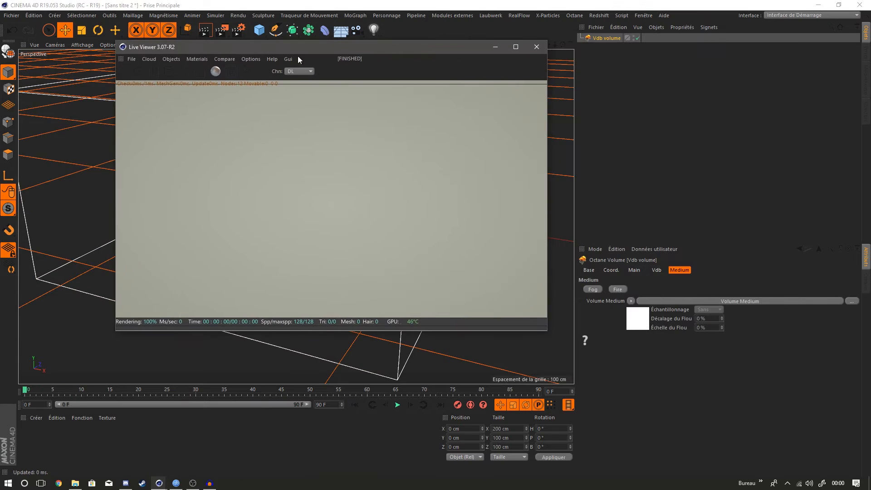
Look over the cache files in the Vdb volume's file selection dialog and cancel it.
{"action": "left_click", "coordinate": [655, 270]}
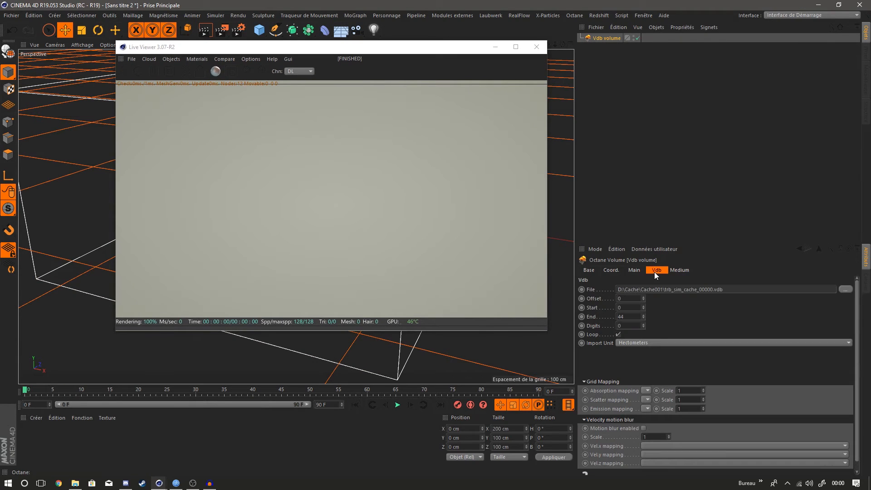
{"action": "left_click", "coordinate": [843, 290]}
{"action": "left_click_drag", "start_coordinate": [589, 99], "coordinate": [584, 160]}
{"action": "left_click", "coordinate": [585, 17]}
{"action": "left_click", "coordinate": [760, 229]}
Open the folder D:\Cache\Cache001 in File Explorer.
{"action": "left_click", "coordinate": [76, 482]}
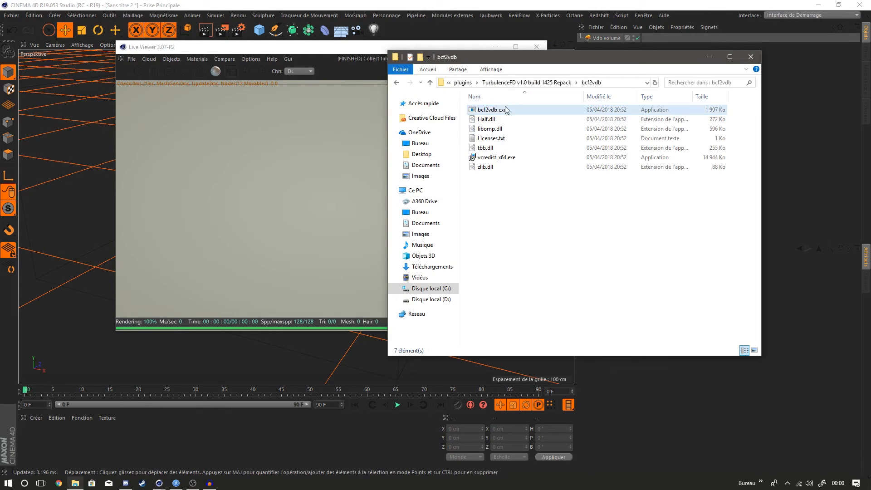
{"action": "left_click", "coordinate": [753, 55]}
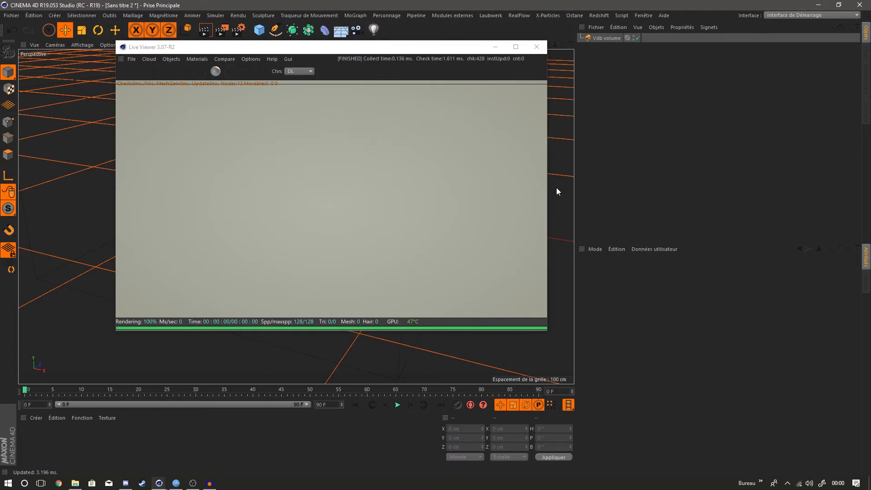
{"action": "left_click", "coordinate": [80, 484]}
{"action": "left_click", "coordinate": [428, 300]}
{"action": "double_click", "coordinate": [485, 110]}
{"action": "double_click", "coordinate": [503, 110]}
Batch-rename all VDB files from trb_sim_cache_00000.vdb to trb_sim_cache_00044.vdb with the base name 1, and close the folder window.
{"action": "left_click_drag", "start_coordinate": [758, 136], "coordinate": [712, 247]}
{"action": "left_click", "coordinate": [535, 146]}
{"action": "left_click", "coordinate": [536, 136]}
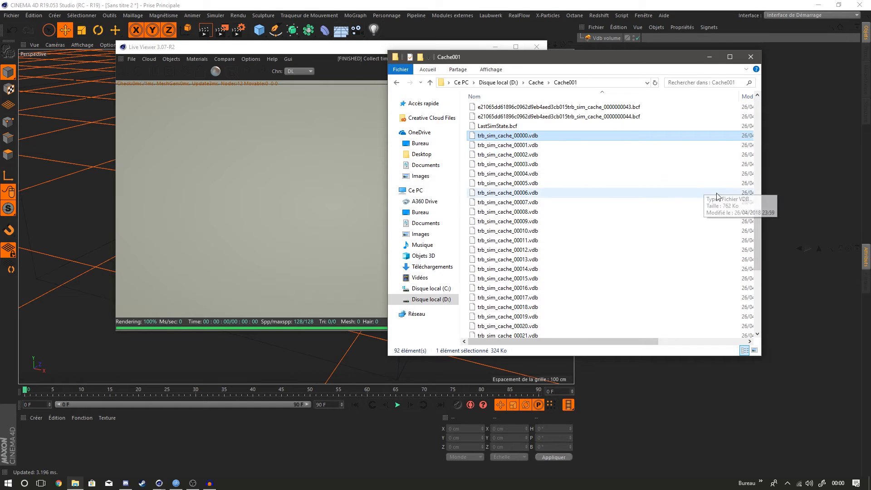
{"action": "left_click_drag", "start_coordinate": [758, 217], "coordinate": [758, 277]}
{"action": "left_click", "coordinate": [564, 332], "text": "shift"}
{"action": "right_click", "coordinate": [564, 332]}
{"action": "left_click", "coordinate": [608, 310]}
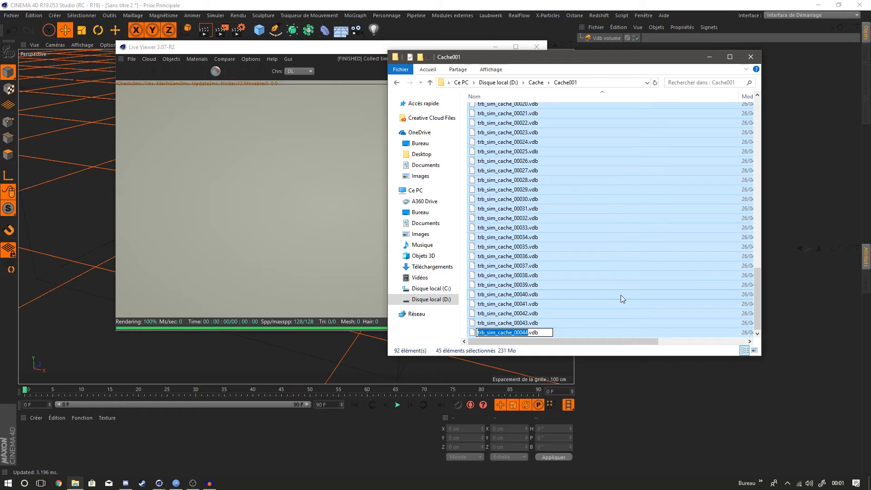
{"action": "type", "text": "1"}
{"action": "key", "text": "Return"}
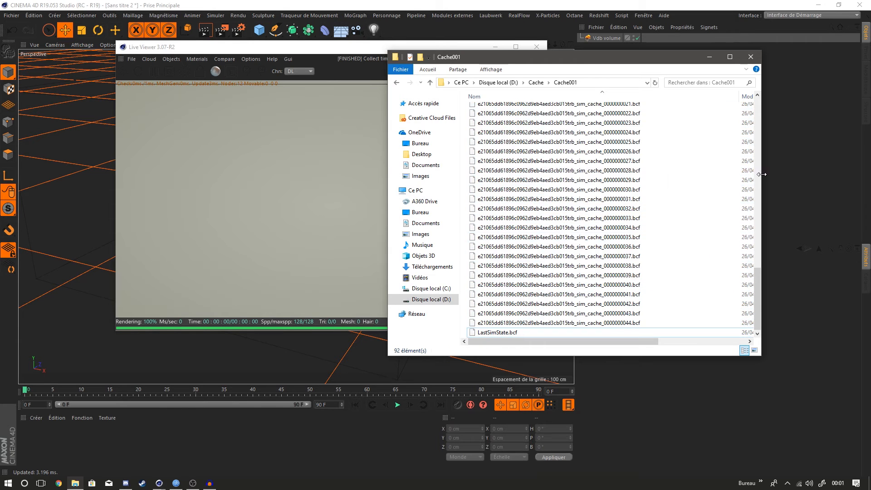
{"action": "left_click_drag", "start_coordinate": [757, 273], "coordinate": [748, 85]}
{"action": "left_click", "coordinate": [751, 56]}
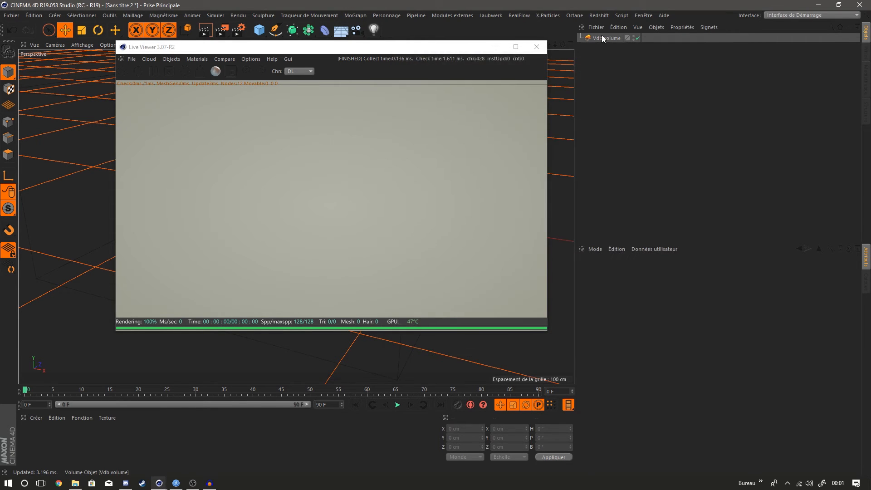
Load D:\Cache\Cache001\1 (1).vdb as the Vdb volume's file.
{"action": "left_click", "coordinate": [603, 38]}
{"action": "left_click", "coordinate": [844, 289]}
{"action": "double_click", "coordinate": [107, 83]}
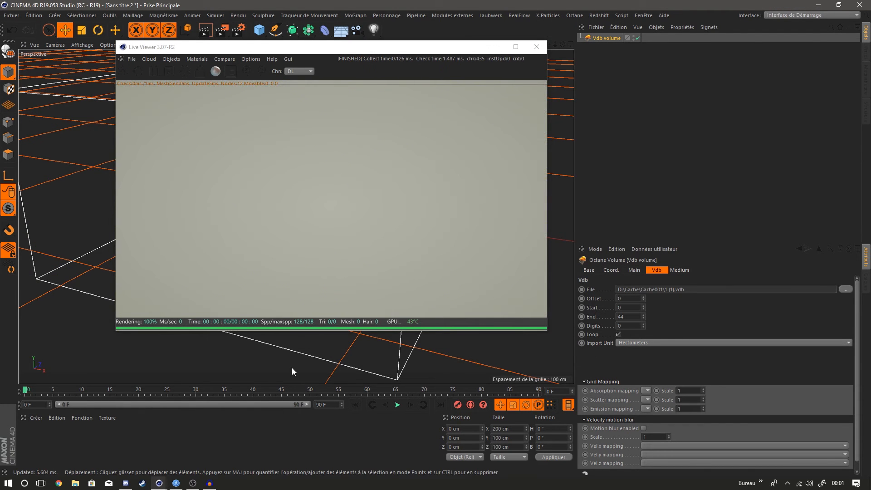
Move the timeline to frame 12 and frame the smoke volume in the view to examine its render.
{"action": "left_click_drag", "start_coordinate": [34, 386], "coordinate": [93, 389]}
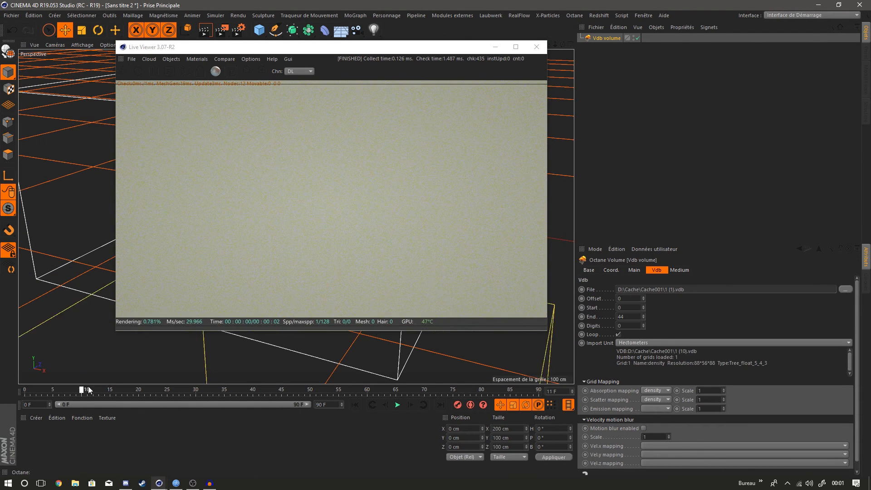
{"action": "left_click_drag", "start_coordinate": [278, 49], "coordinate": [517, 50]}
{"action": "right_click_drag", "start_coordinate": [313, 154], "coordinate": [178, 217], "text": "alt"}
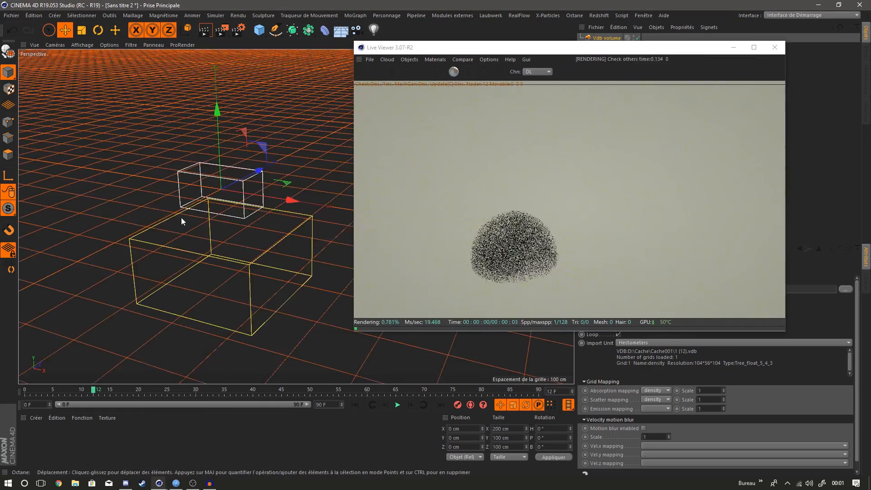
{"action": "middle_click_drag", "start_coordinate": [178, 217], "coordinate": [243, 159], "text": "alt"}
{"action": "right_click_drag", "start_coordinate": [301, 179], "coordinate": [335, 179], "text": "alt"}
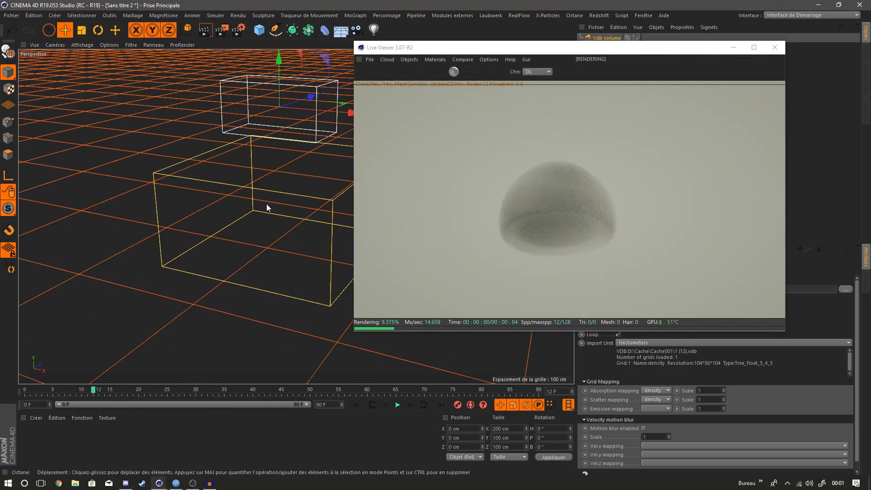
{"action": "right_click_drag", "start_coordinate": [261, 205], "coordinate": [297, 199], "text": "alt"}
Move the timeline to frame 43 and reframe the view to examine the larger smoke volume.
{"action": "left_click_drag", "start_coordinate": [177, 394], "coordinate": [265, 392]}
{"action": "right_click_drag", "start_coordinate": [305, 202], "coordinate": [227, 220], "text": "alt"}
{"action": "middle_click_drag", "start_coordinate": [226, 221], "coordinate": [216, 280], "text": "alt"}
{"action": "left_click_drag", "start_coordinate": [568, 50], "coordinate": [313, 104]}
In the volume's medium, set the first RgbSpectrum color to pink with R 1, G 0 and B 0.603827.
{"action": "left_click", "coordinate": [678, 270]}
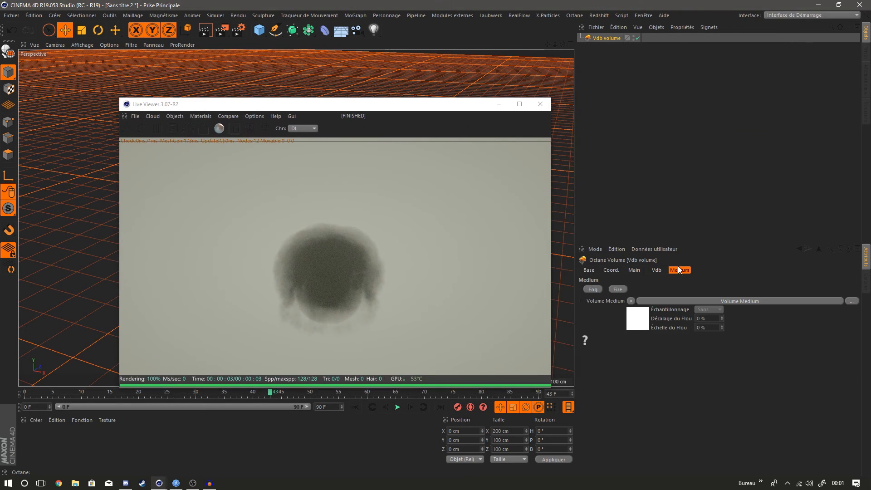
{"action": "left_click", "coordinate": [642, 323]}
{"action": "left_click", "coordinate": [652, 320]}
{"action": "left_click", "coordinate": [604, 291]}
{"action": "left_click_drag", "start_coordinate": [661, 297], "coordinate": [682, 305]}
{"action": "left_click", "coordinate": [586, 321]}
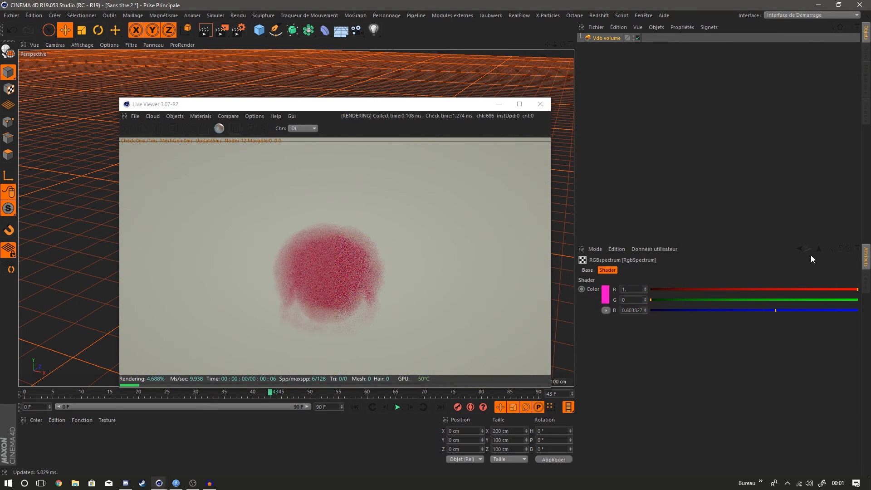
Return to the volume medium and set another RgbSpectrum color to magenta with R 1, G 0 and B 0.754834.
{"action": "left_click", "coordinate": [818, 249]}
{"action": "left_click", "coordinate": [631, 438]}
{"action": "left_click", "coordinate": [609, 421]}
{"action": "left_click", "coordinate": [633, 429]}
{"action": "left_click", "coordinate": [633, 429]}
{"action": "left_click", "coordinate": [646, 377]}
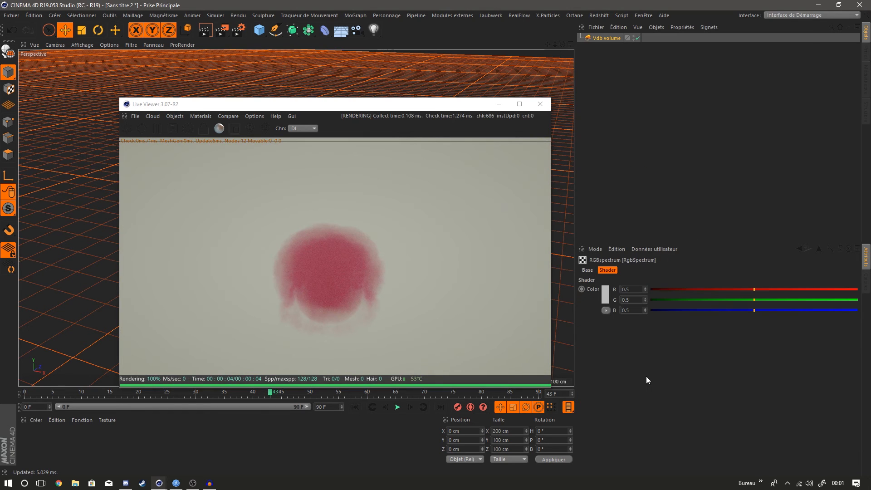
{"action": "left_click", "coordinate": [608, 299]}
{"action": "left_click_drag", "start_coordinate": [649, 317], "coordinate": [688, 314]}
{"action": "left_click", "coordinate": [661, 298]}
{"action": "left_click", "coordinate": [668, 309]}
{"action": "left_click", "coordinate": [590, 332]}
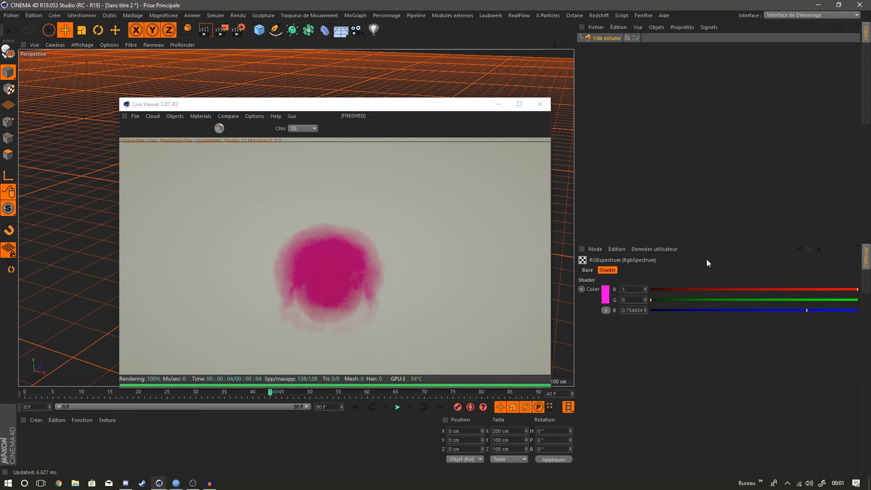
Replace the Vdb volume's medium with the Fire preset and set its density to about 1.36.
{"action": "left_click", "coordinate": [819, 250]}
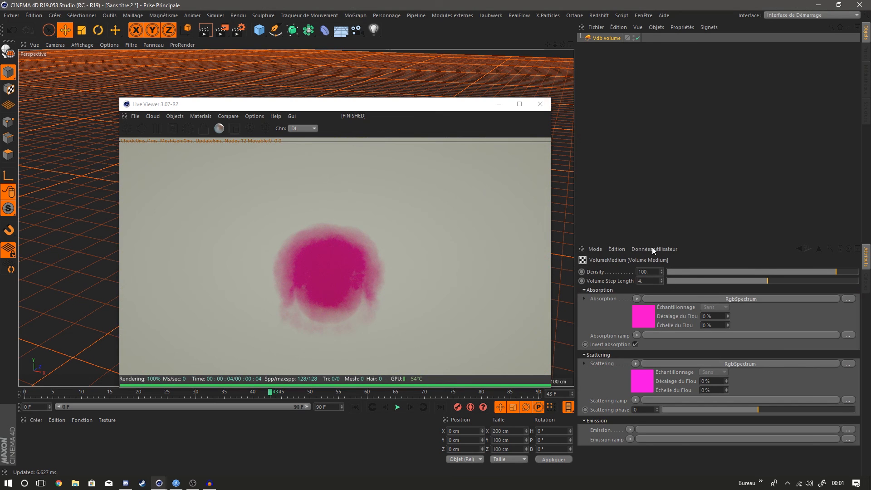
{"action": "left_click", "coordinate": [819, 249]}
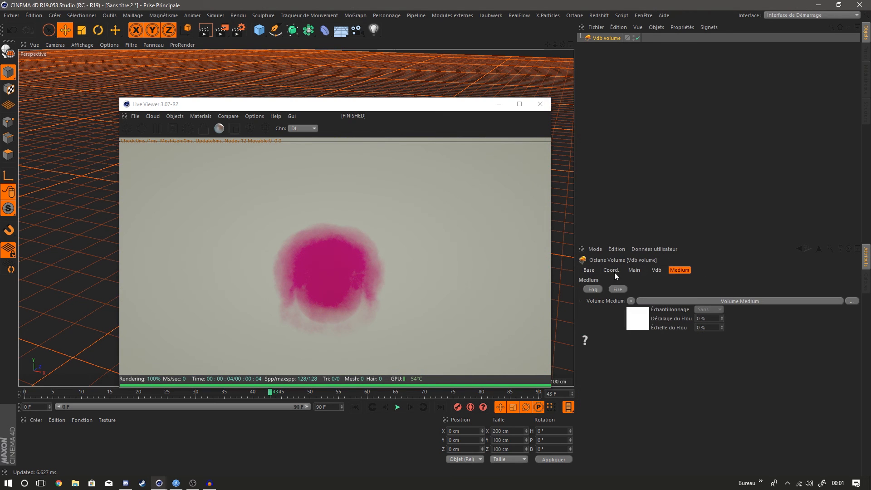
{"action": "left_click", "coordinate": [620, 290]}
{"action": "left_click", "coordinate": [636, 318]}
{"action": "left_click_drag", "start_coordinate": [813, 271], "coordinate": [790, 272]}
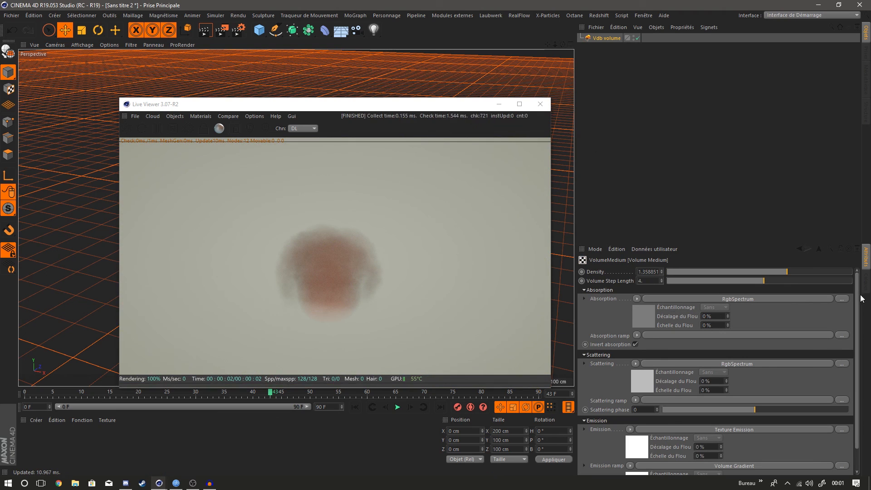
{"action": "scroll", "coordinate": [725, 385], "scroll_direction": "down", "scroll_amount": 1}
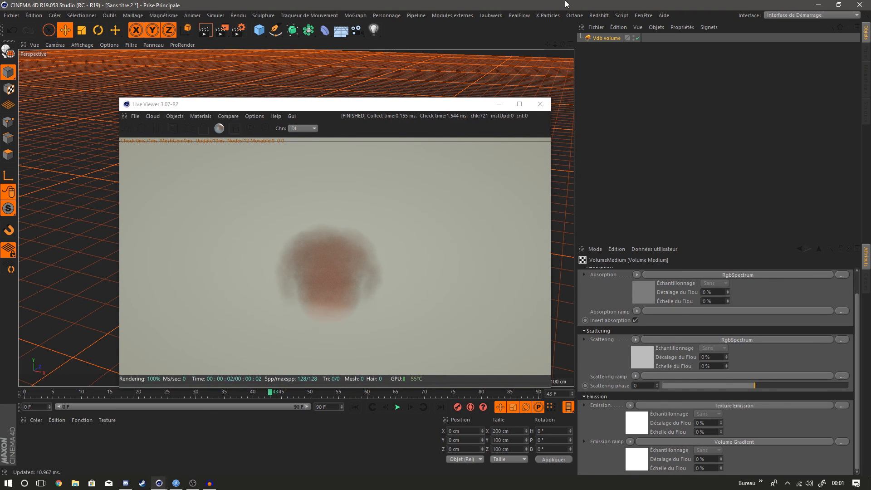
Close the Live Viewer and deselect the Vdb volume.
{"action": "left_click", "coordinate": [540, 104]}
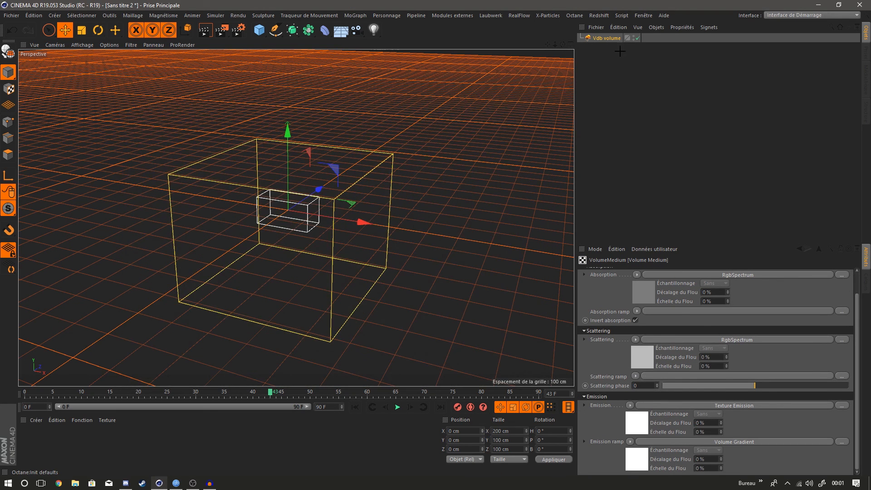
{"action": "left_click", "coordinate": [652, 49]}
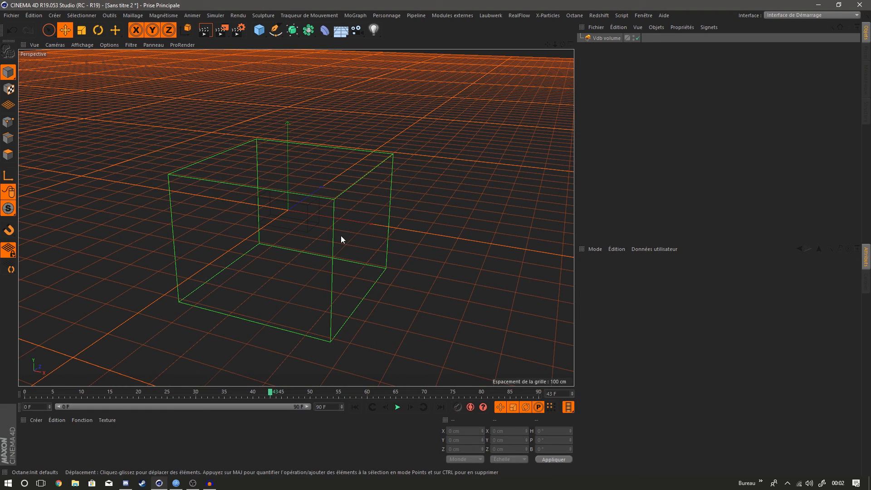